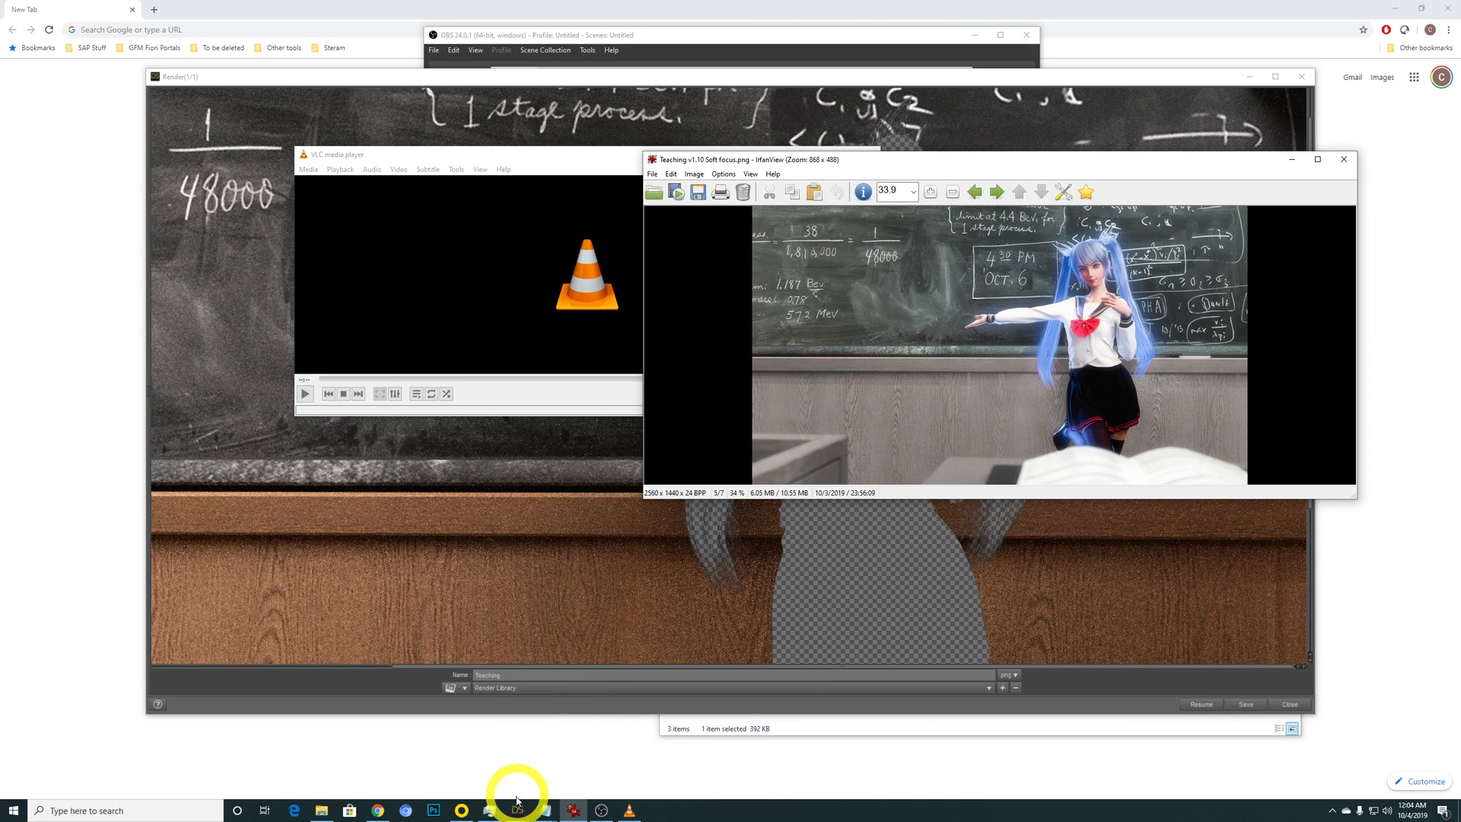
View the full-scene classroom render and the model-only render, each in a maximized window
mouse_move(516, 811)
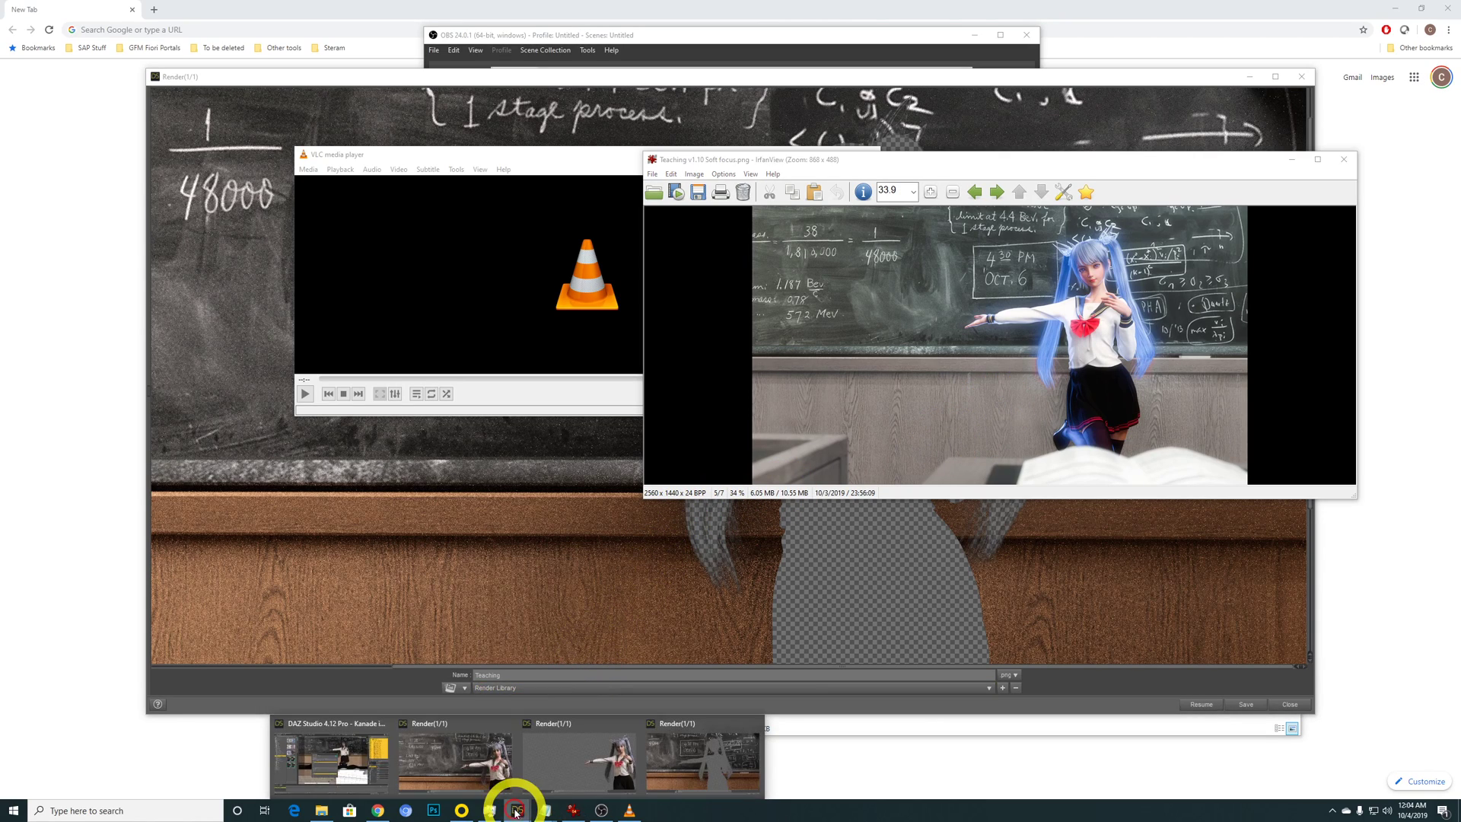
click(415, 757)
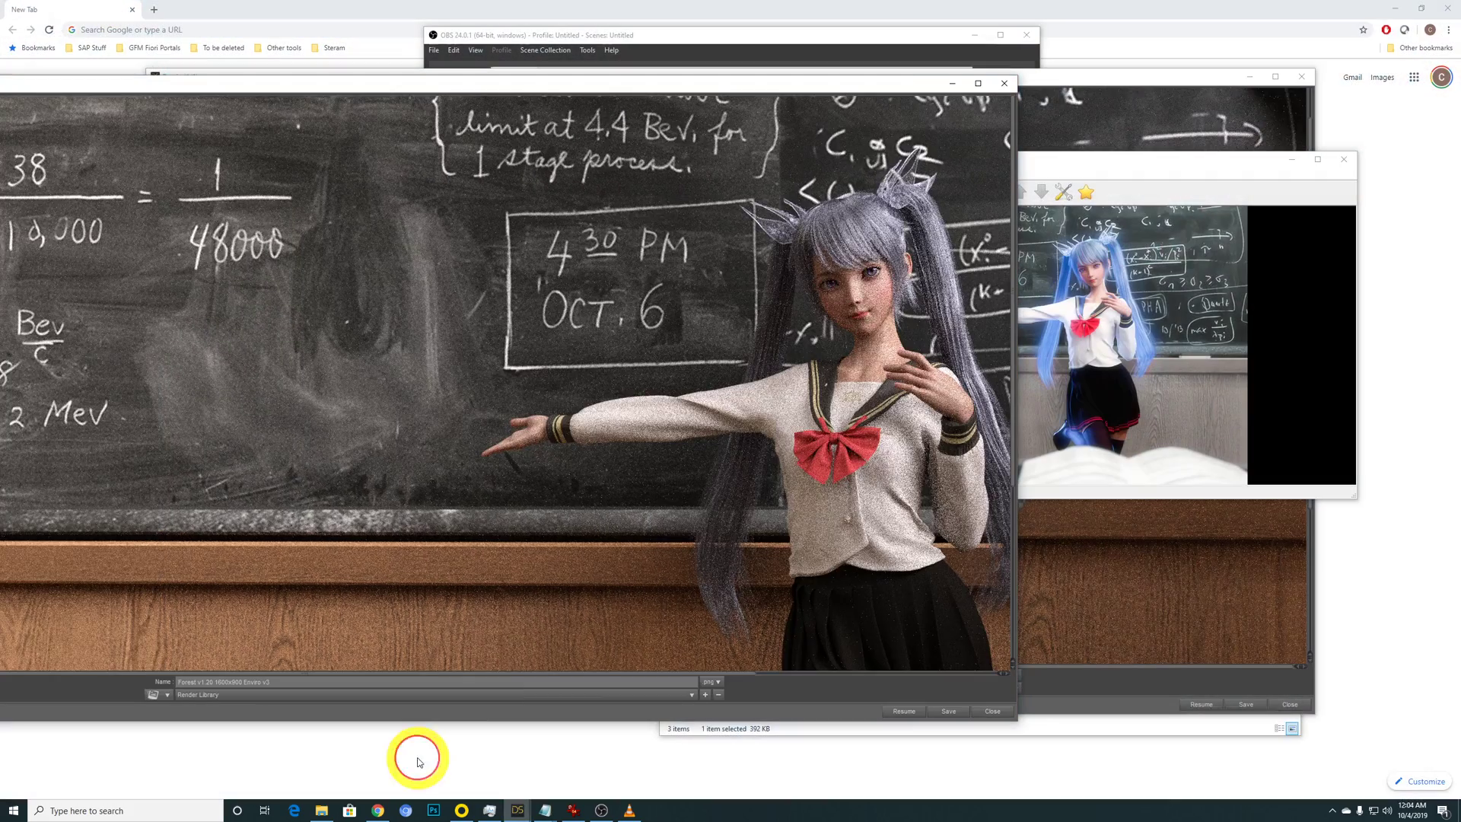
click(977, 83)
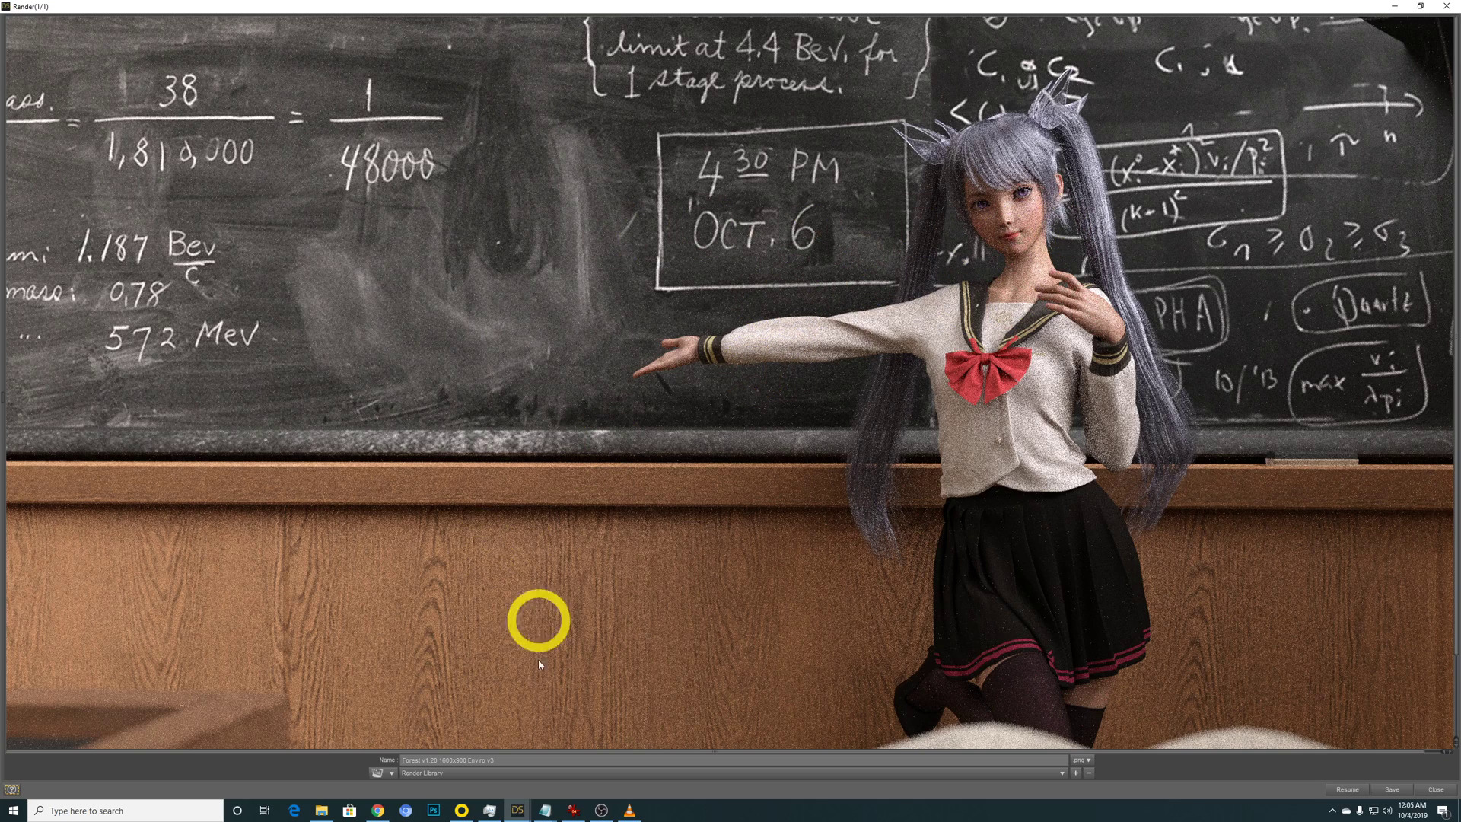
mouse_move(522, 805)
mouse_move(568, 773)
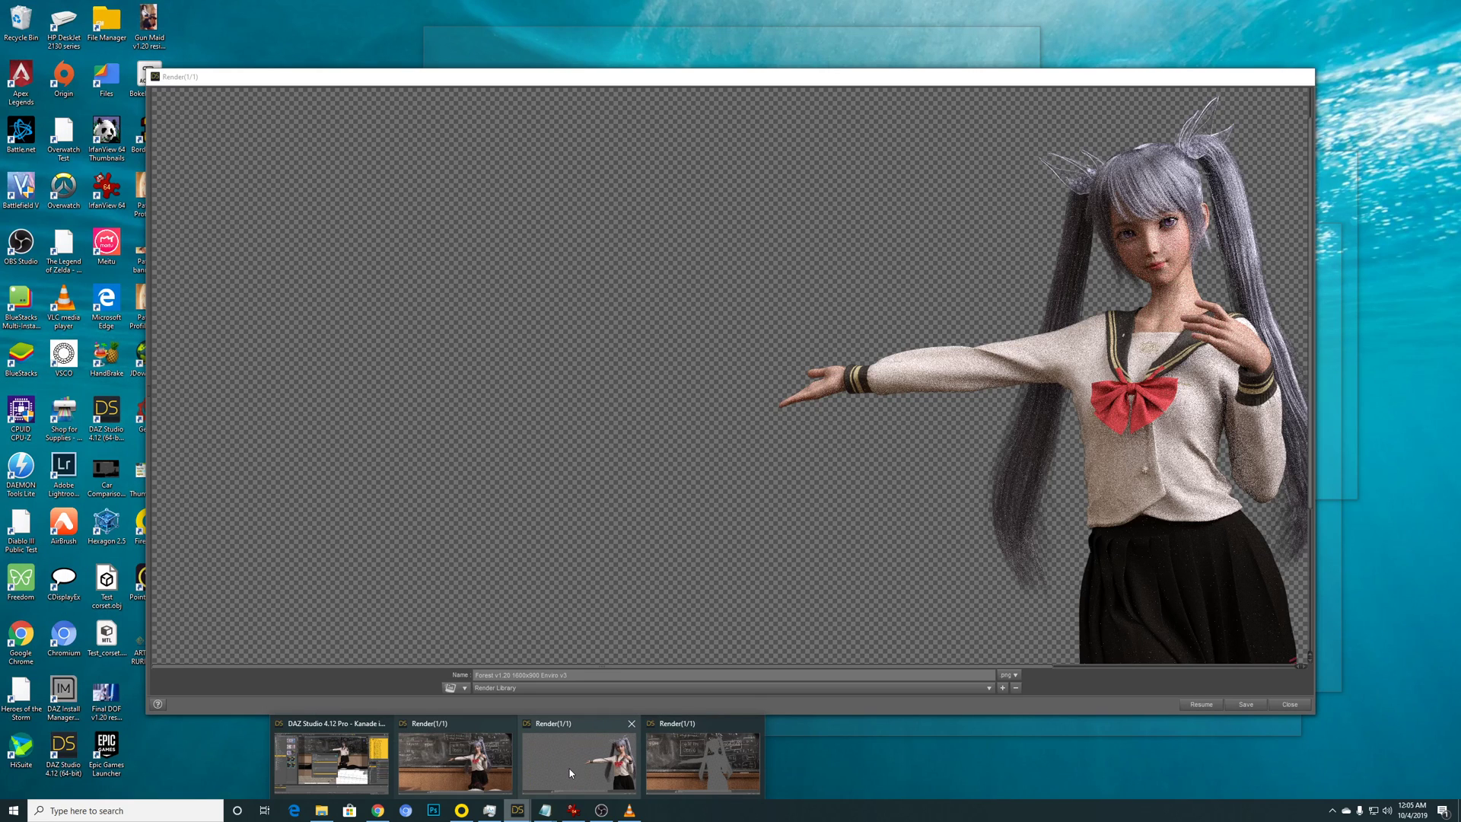
click(569, 773)
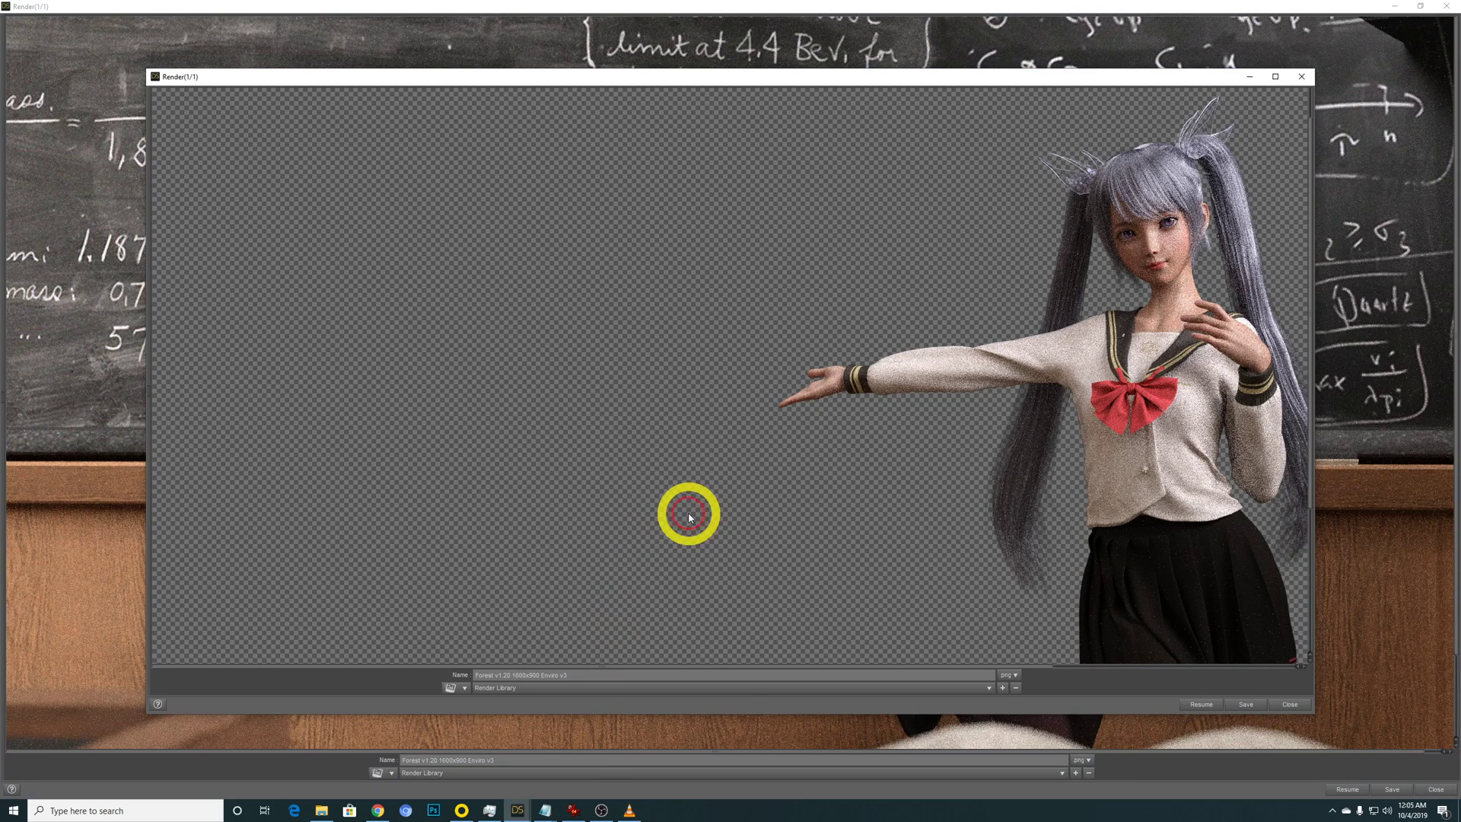
click(1276, 77)
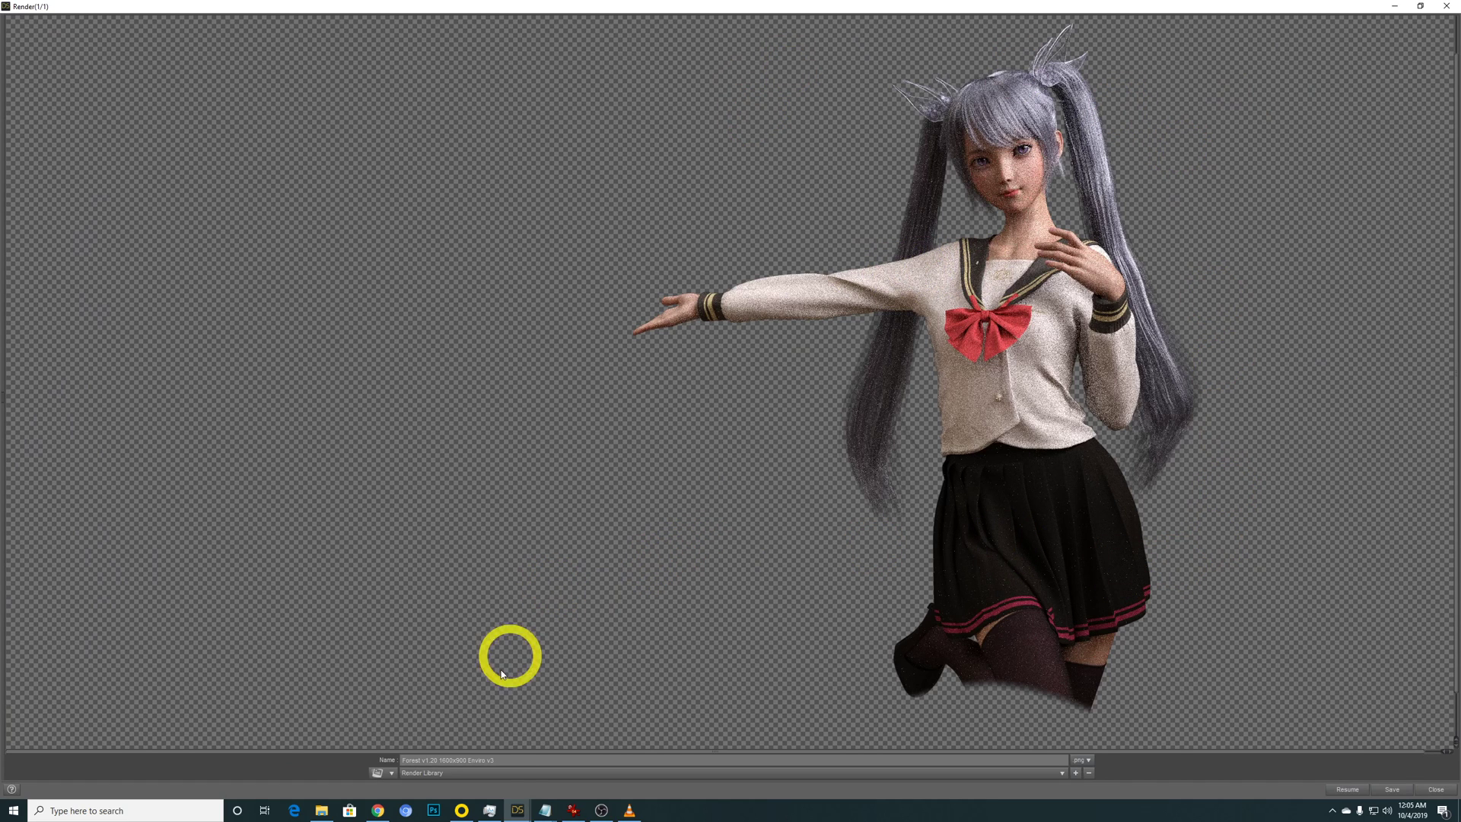
Maximize the classroom-only render and examine the character cut-out and the surrounding classroom
mouse_move(518, 813)
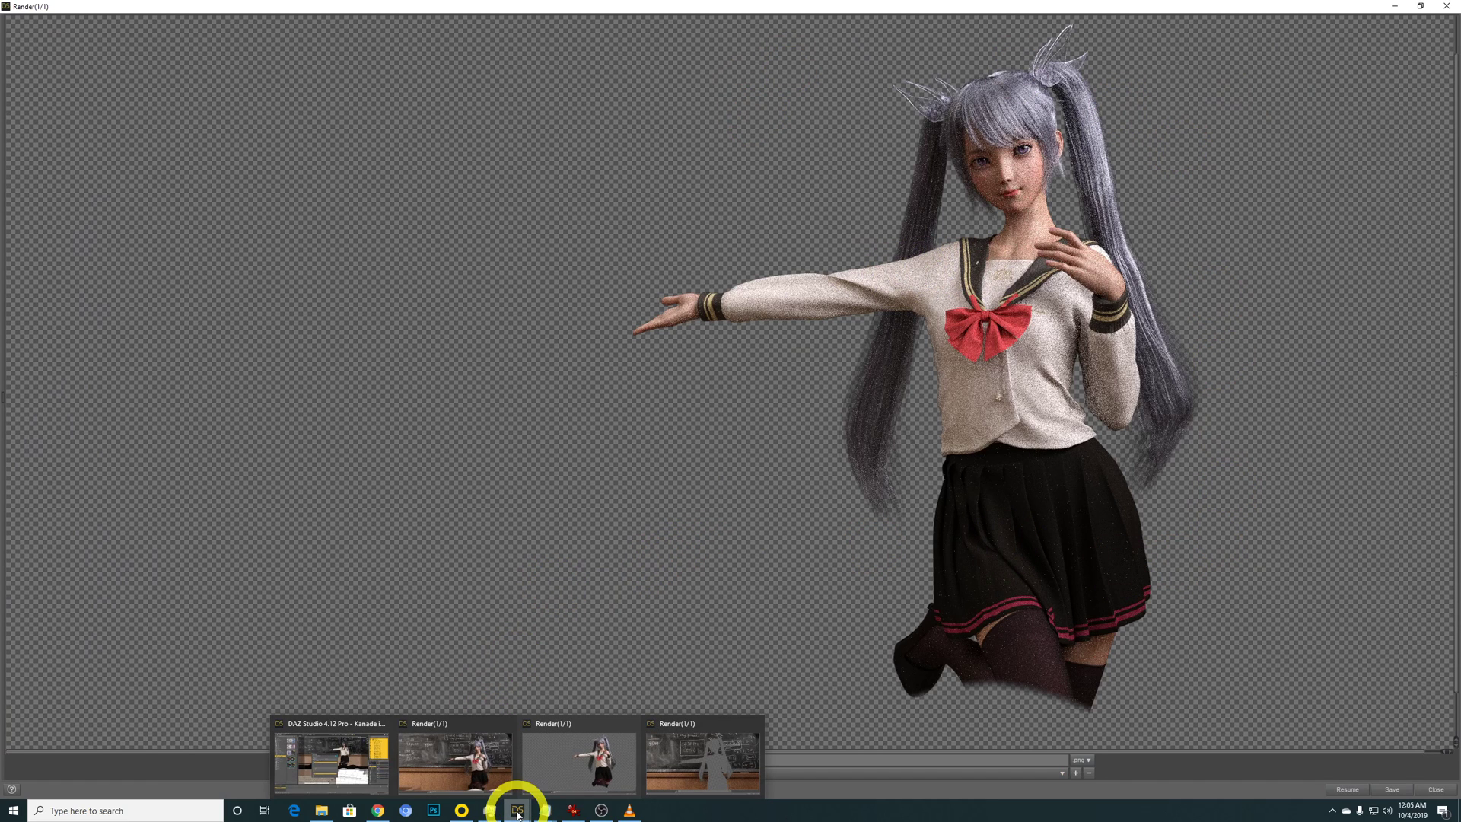
click(700, 761)
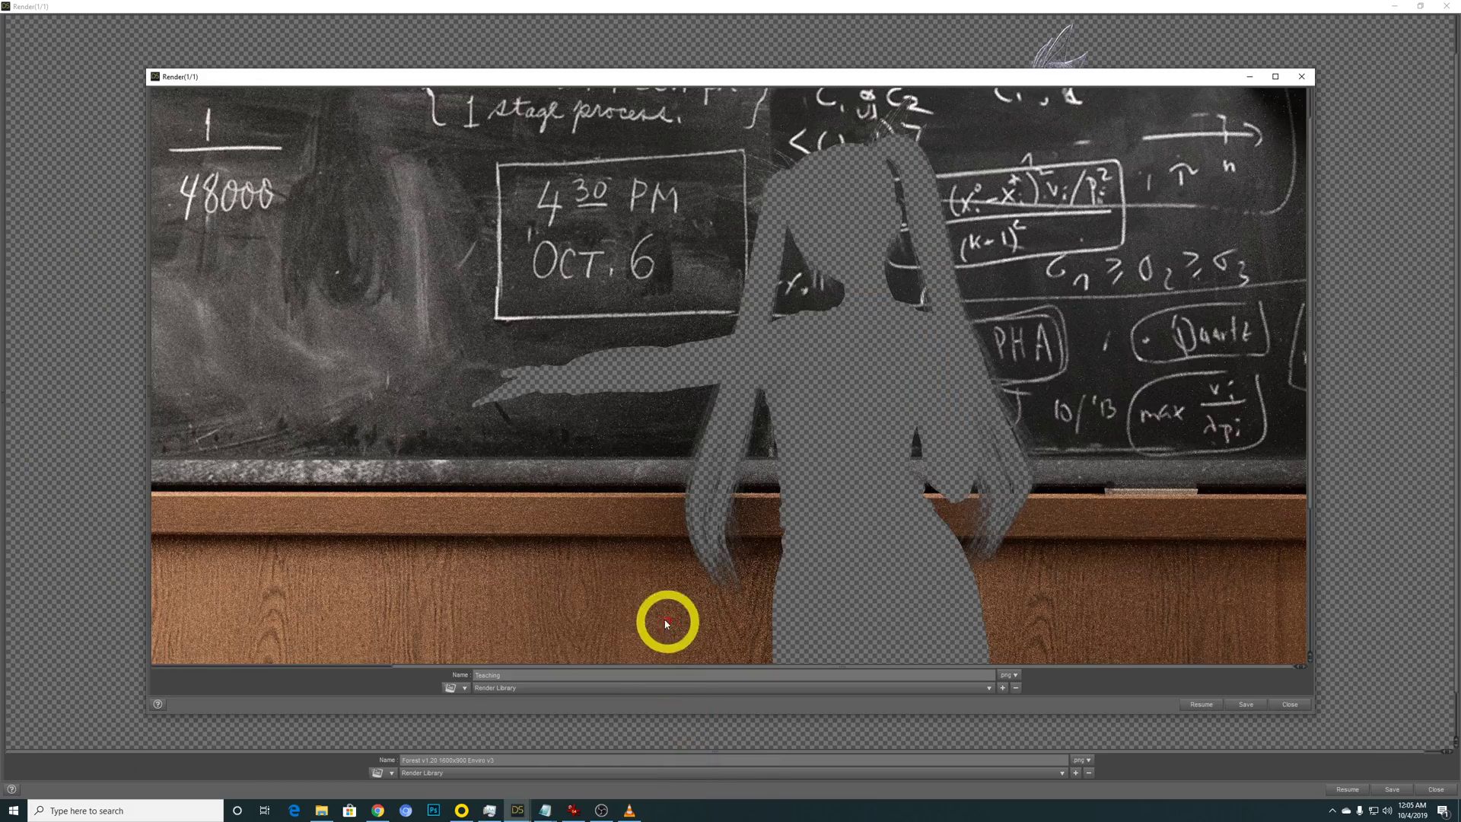
scroll(933, 499, down, 3)
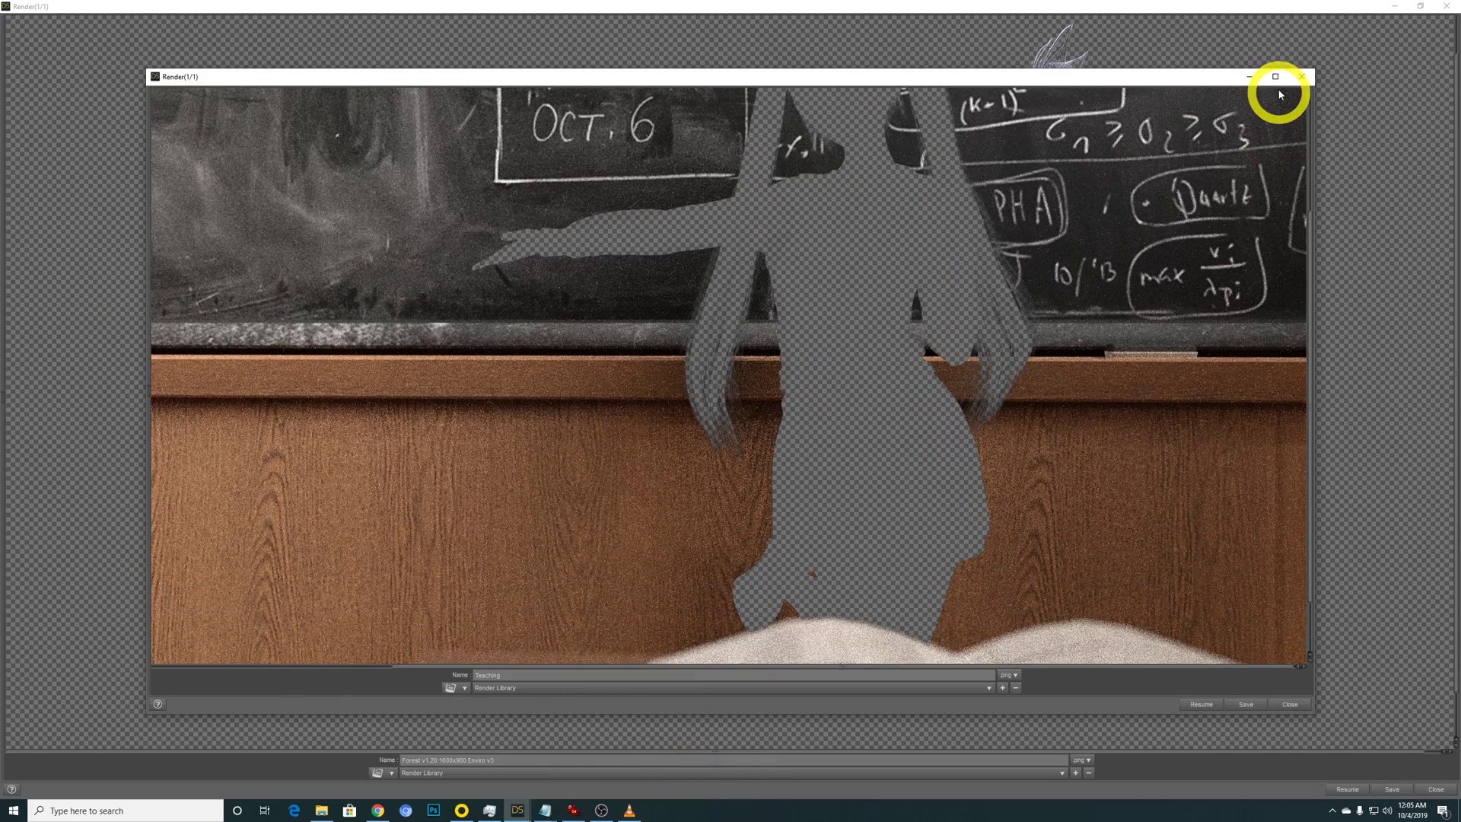
click(1276, 79)
scroll(1135, 342, up, 2)
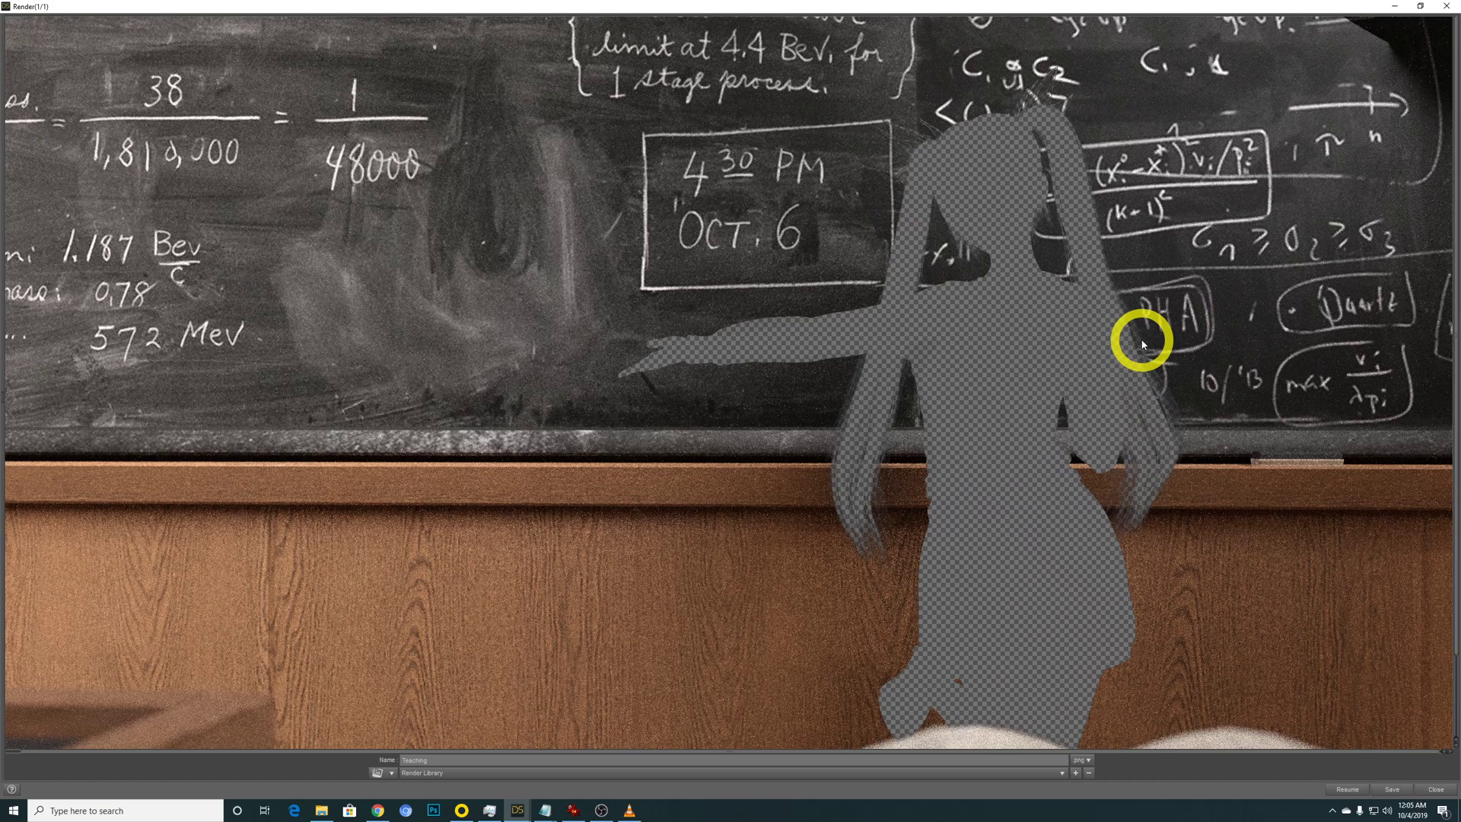
scroll(1141, 344, down, 2)
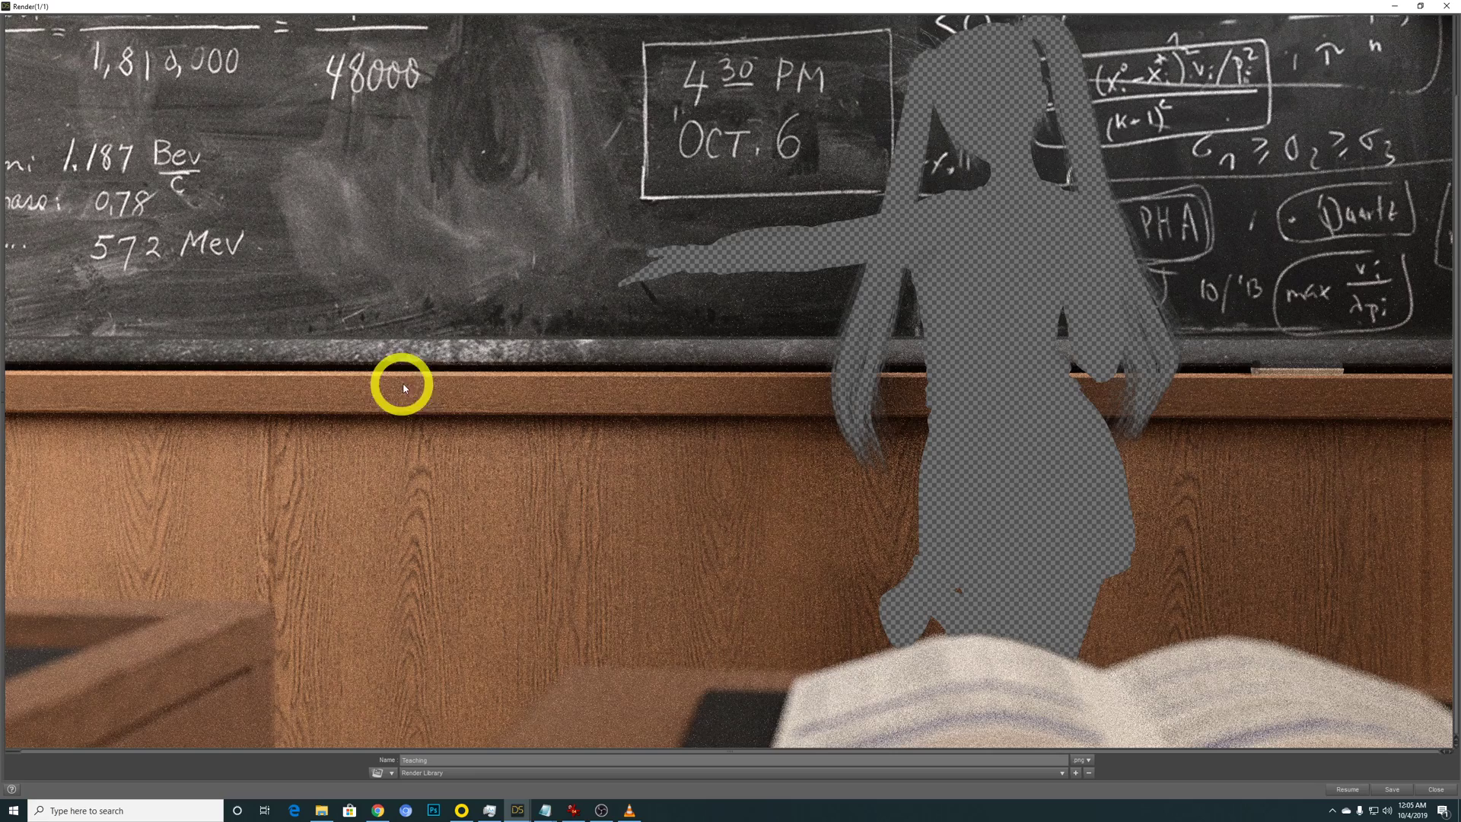
scroll(452, 403, up, 2)
scroll(459, 409, down, 2)
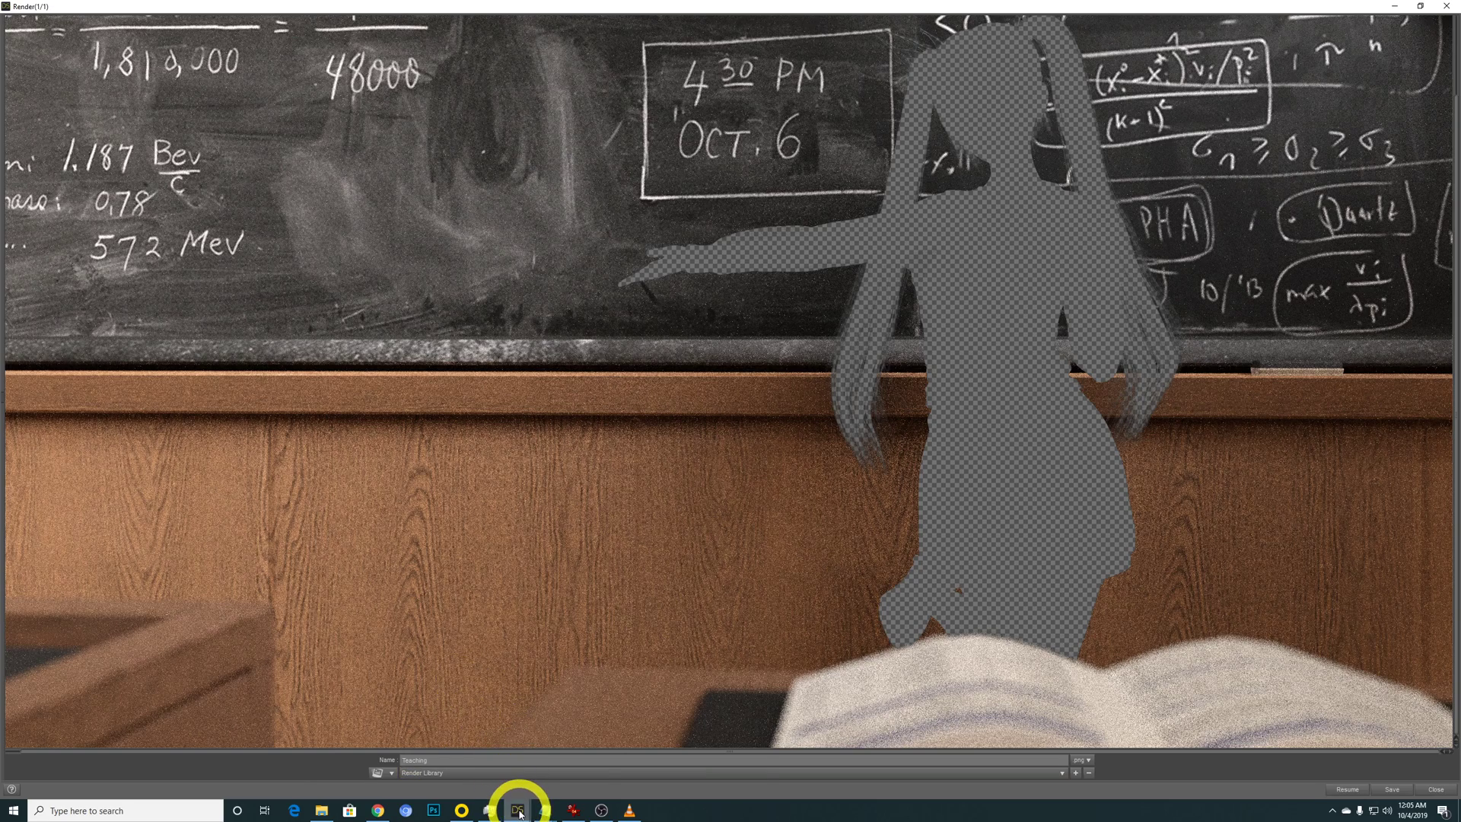
Switch to the Notepad render notes and highlight the full-scene timing line
mouse_move(544, 811)
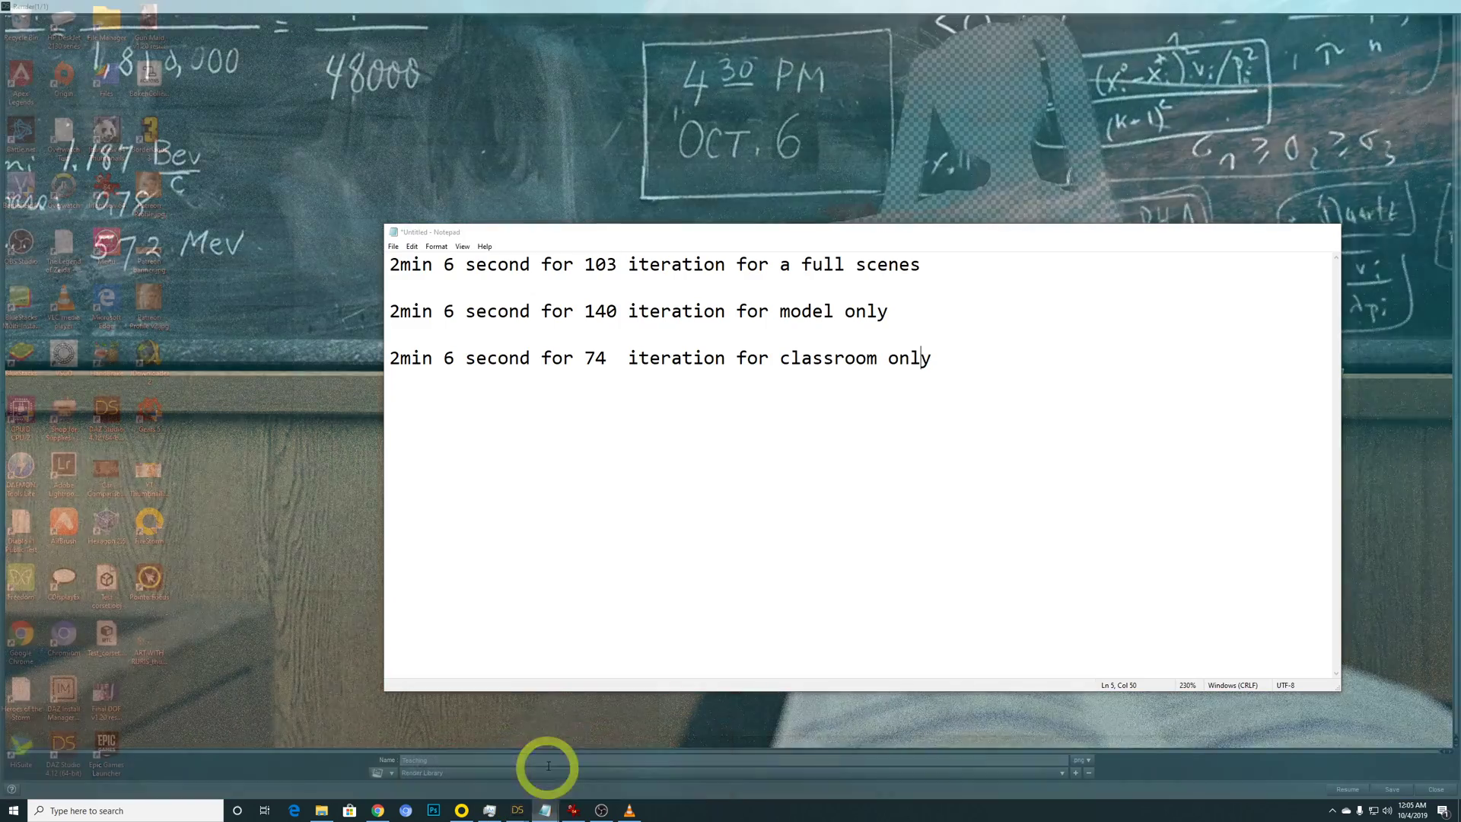
click(545, 767)
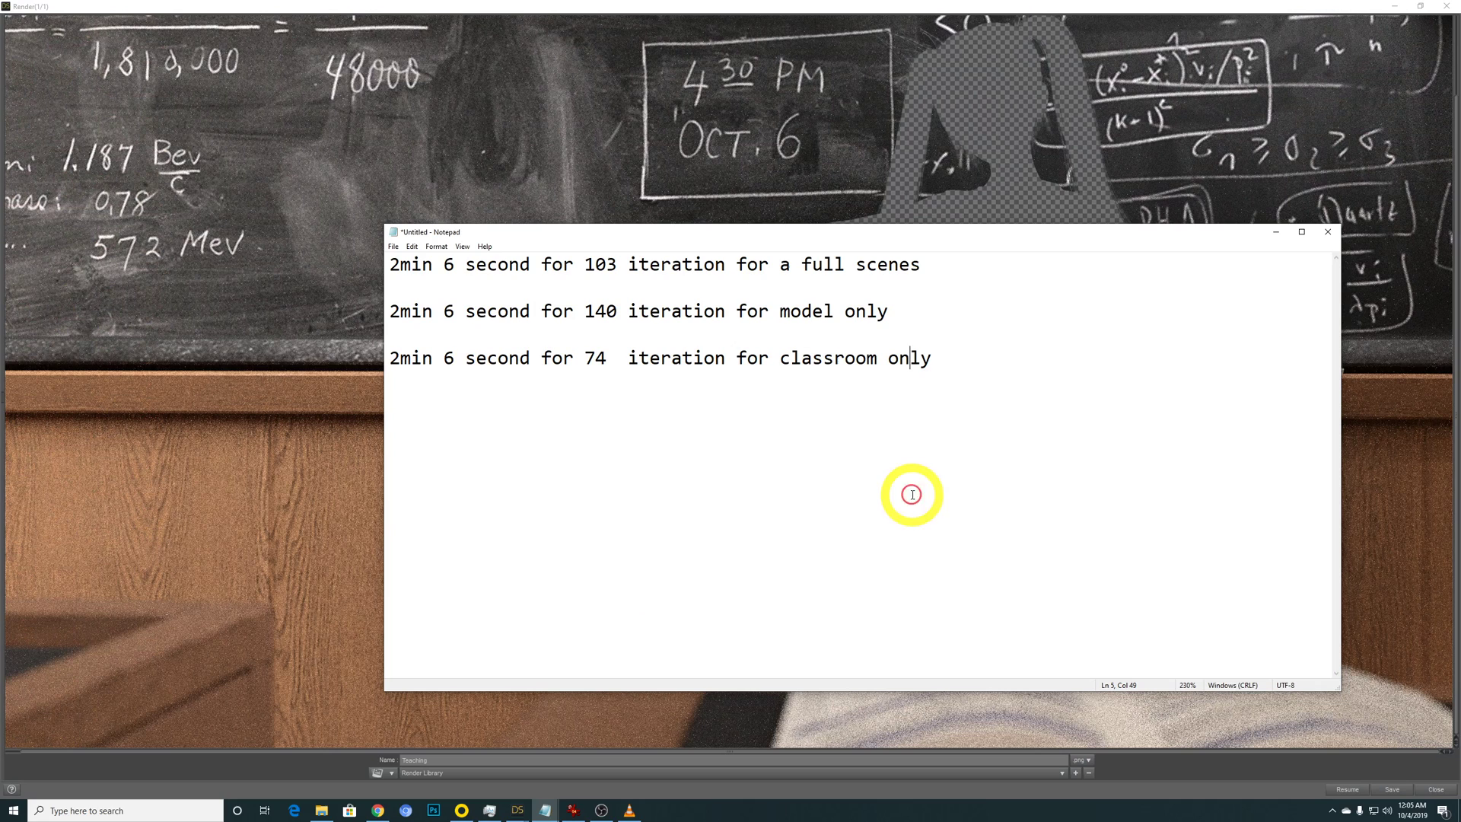
click(908, 378)
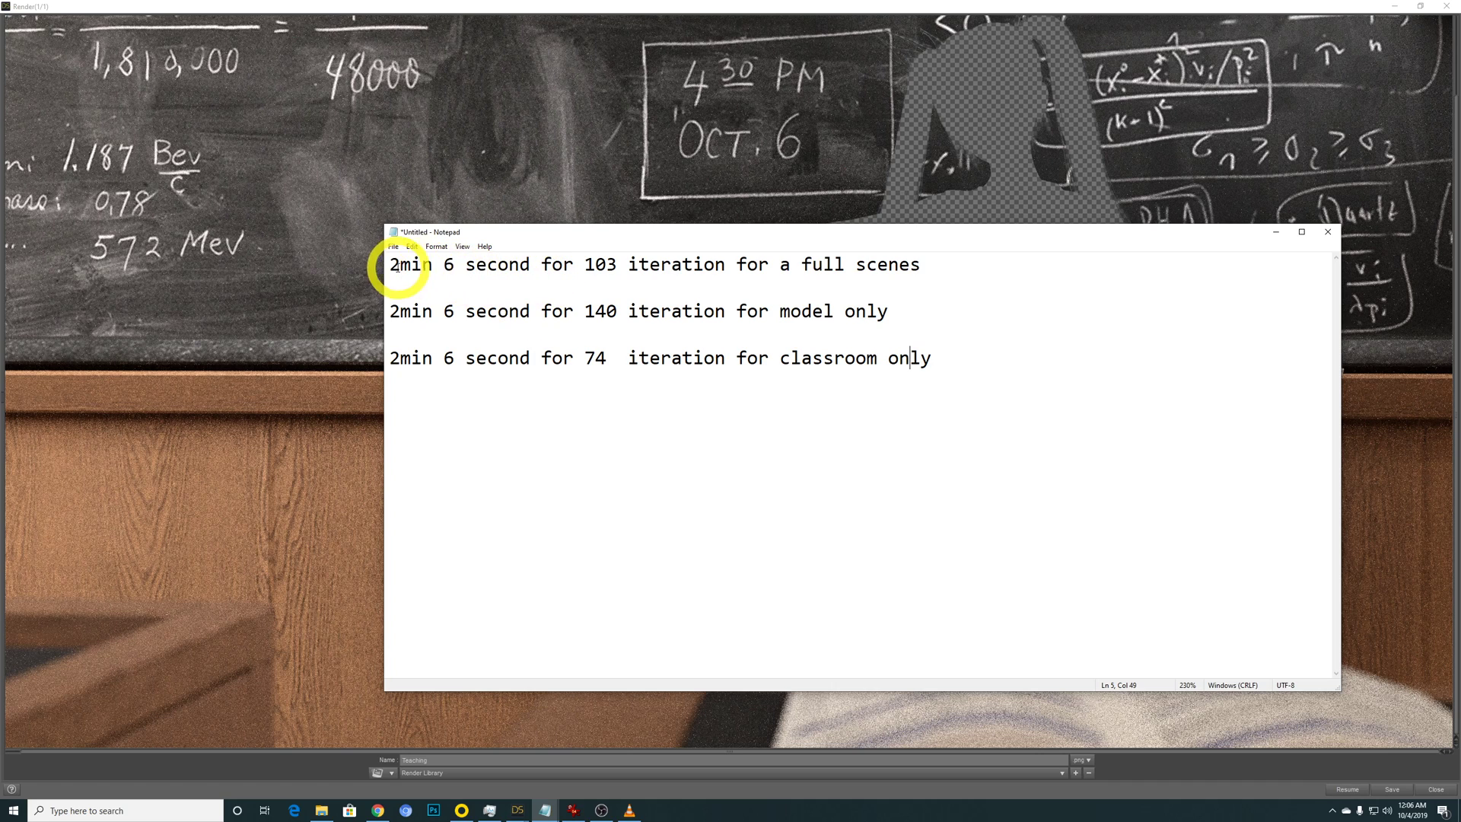
drag(387, 266, 957, 264)
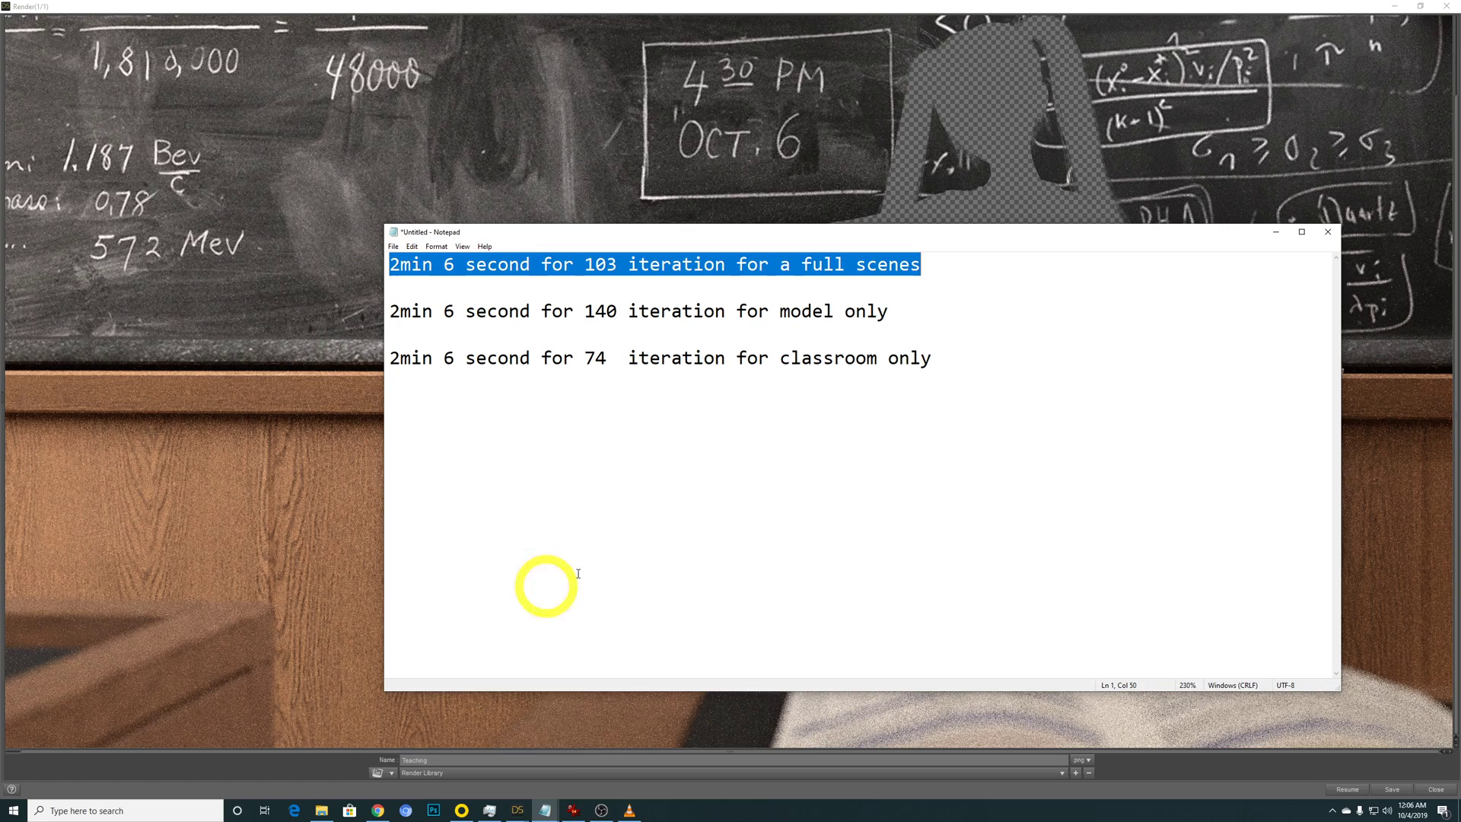
View the DAZ Studio full-scene render again and return to the Notepad render notes
click(513, 811)
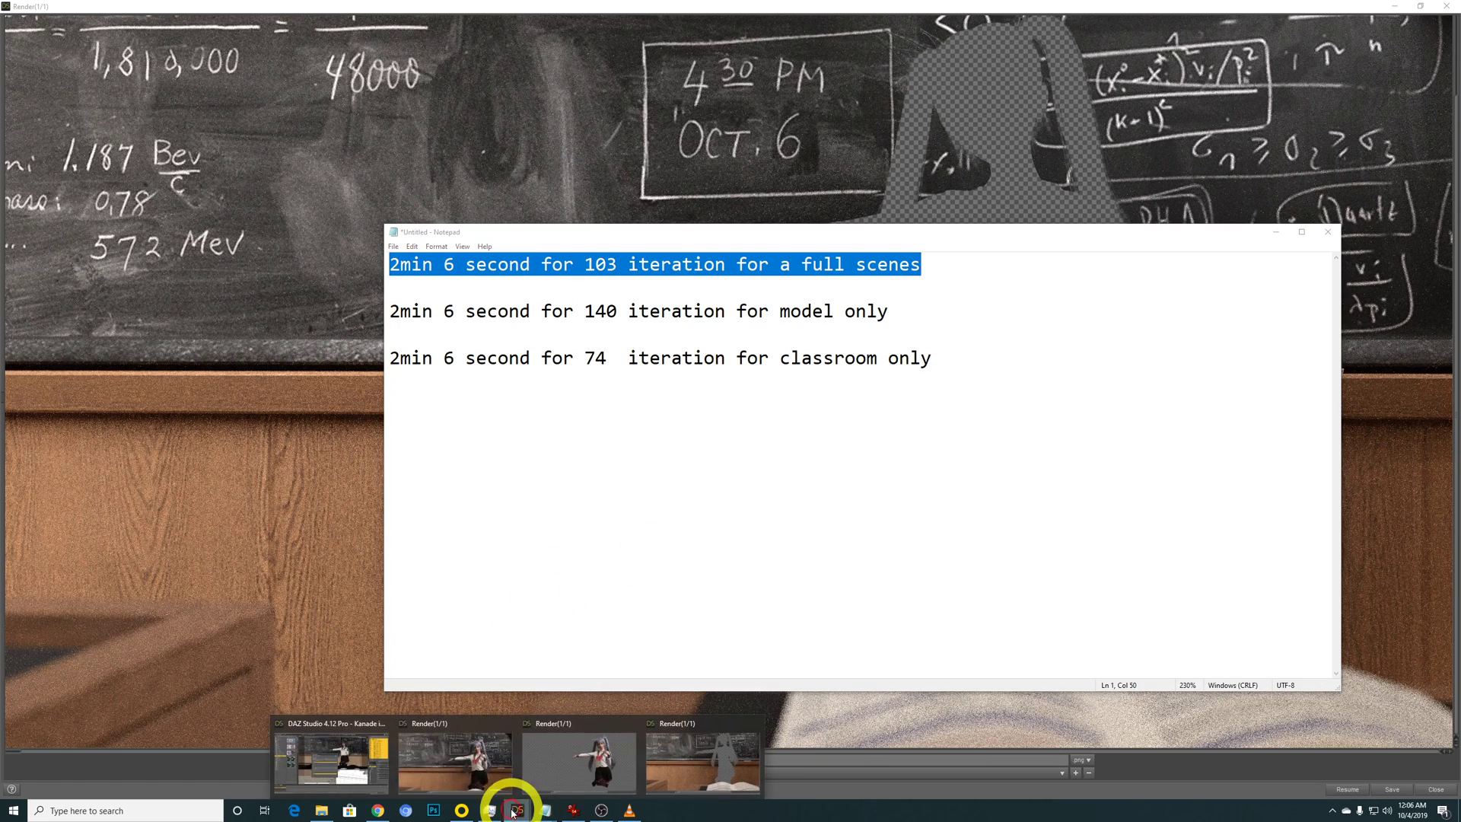
click(443, 769)
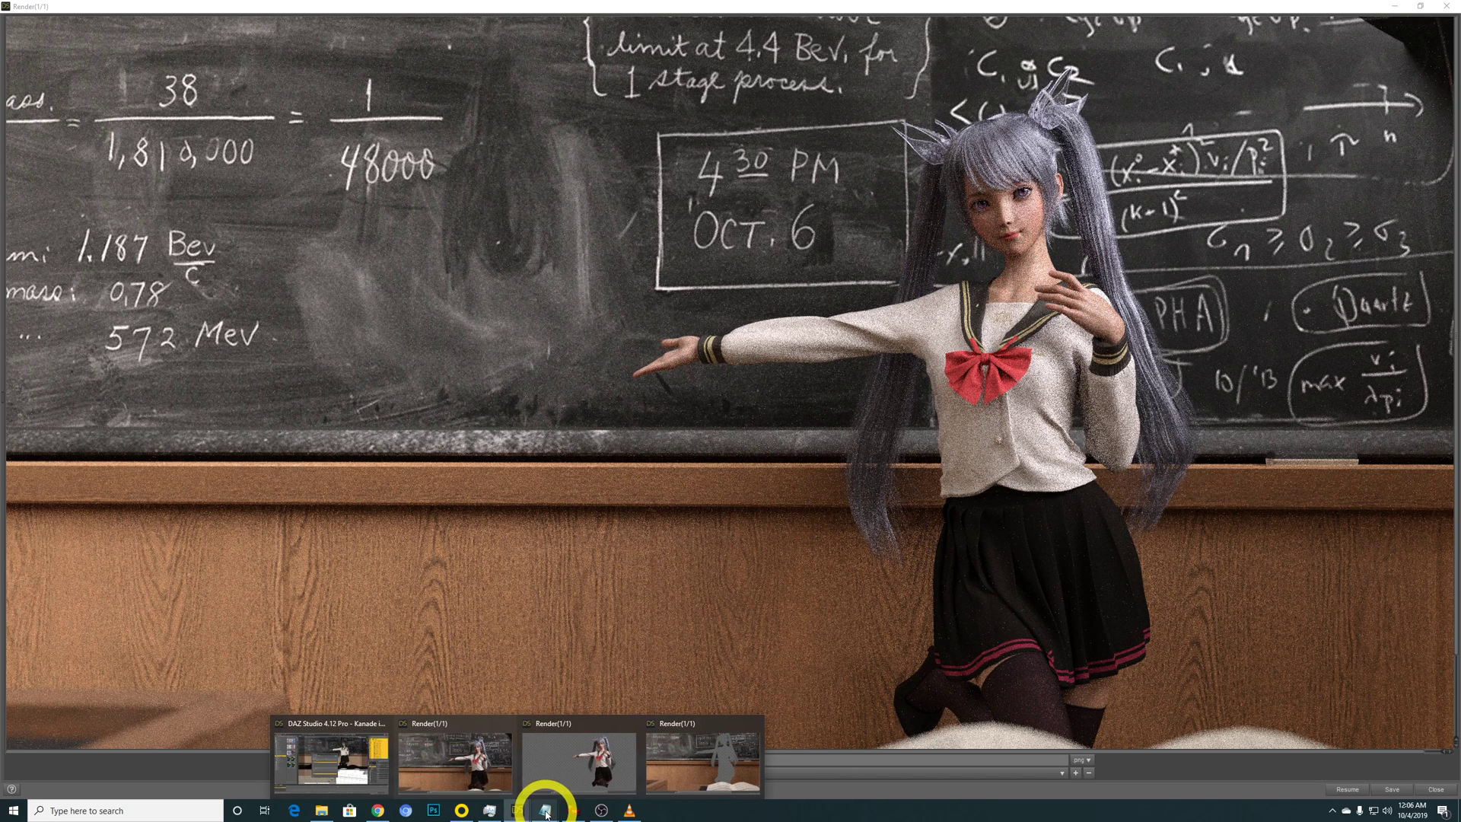
click(546, 761)
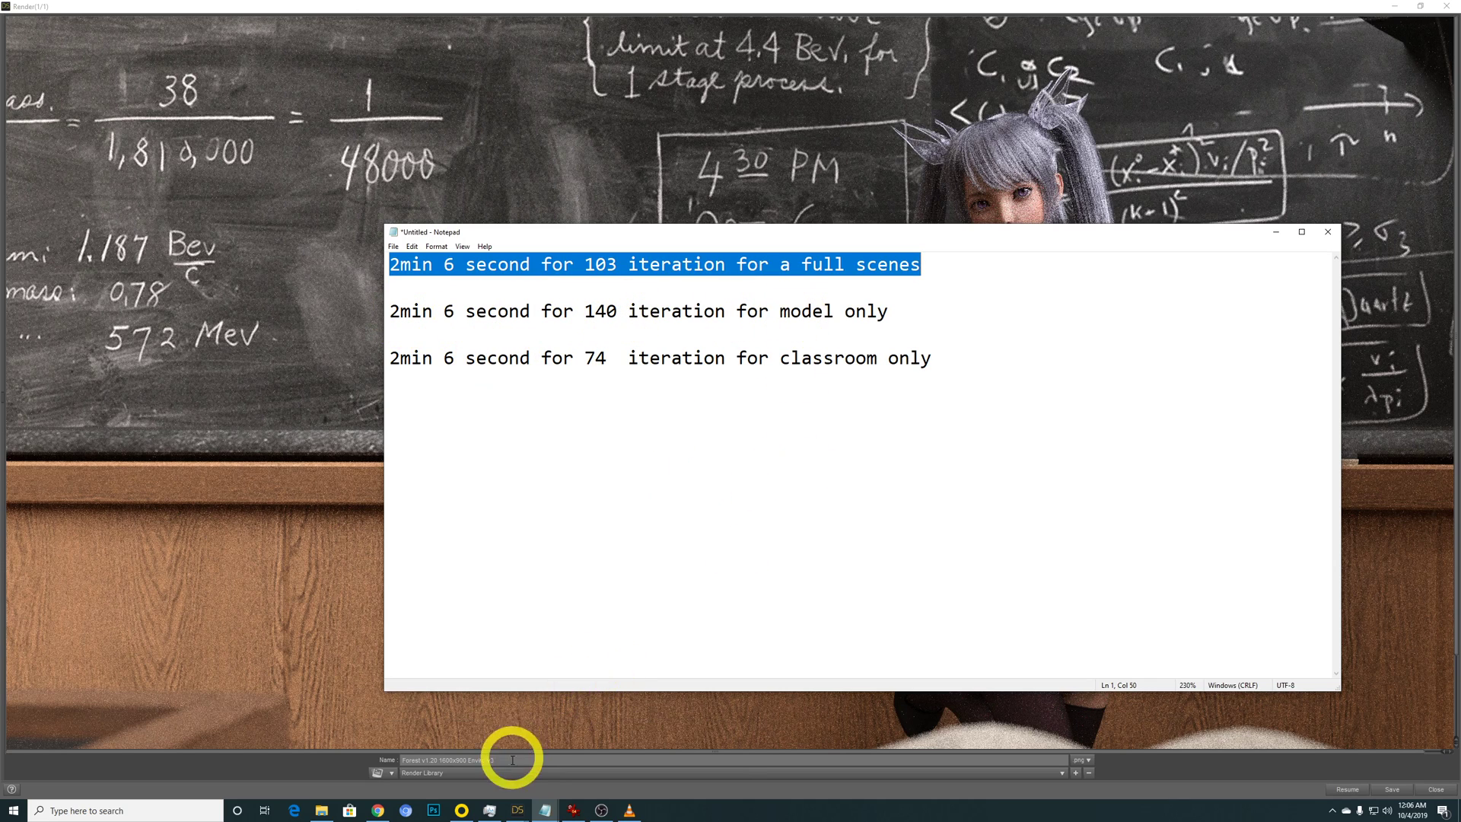
View the model-only render, then highlight its timing line in the notes with the Notepad window moved below the character's outstretched arm
mouse_move(518, 808)
click(587, 779)
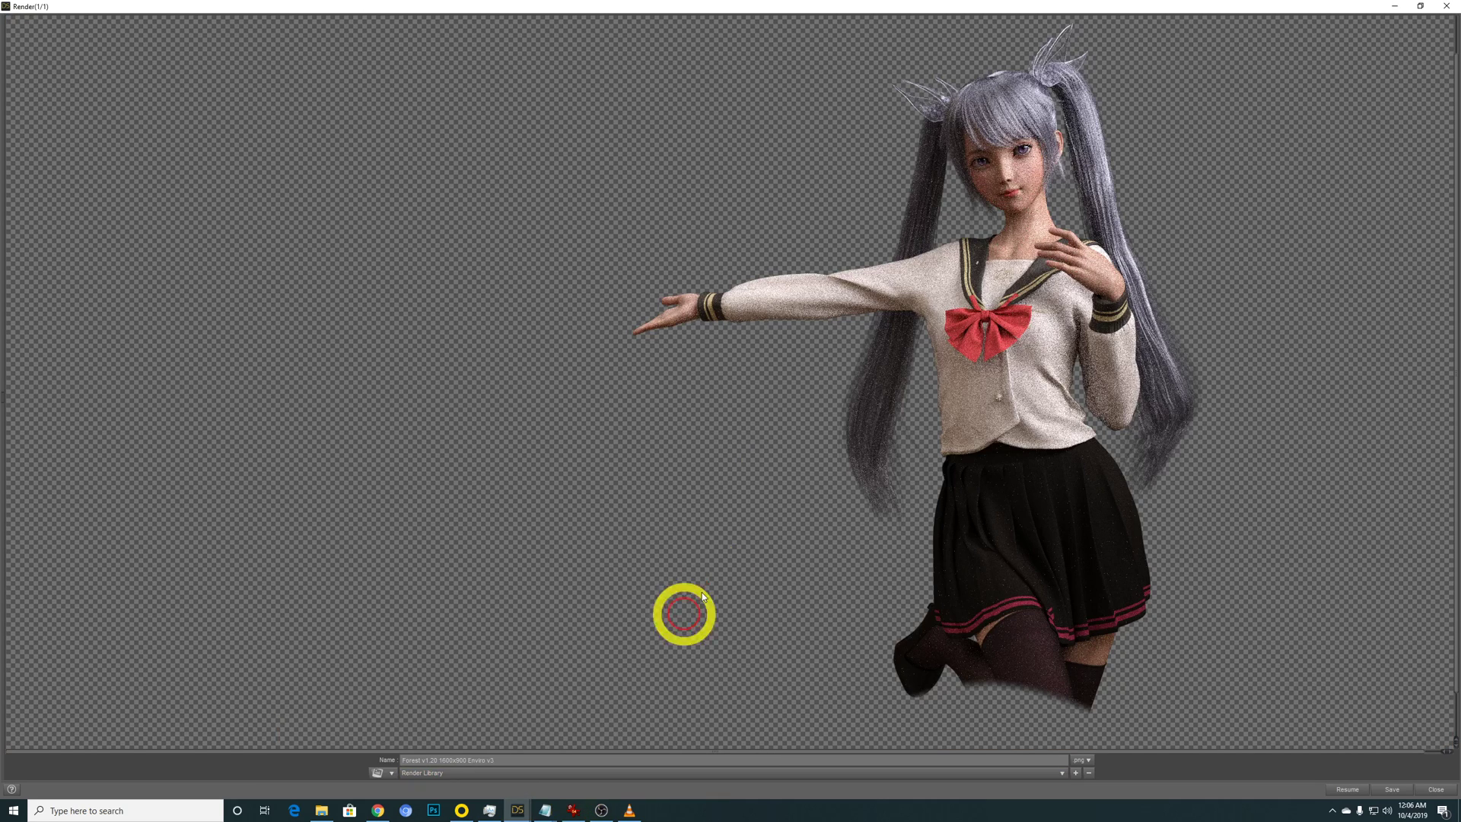
mouse_move(542, 812)
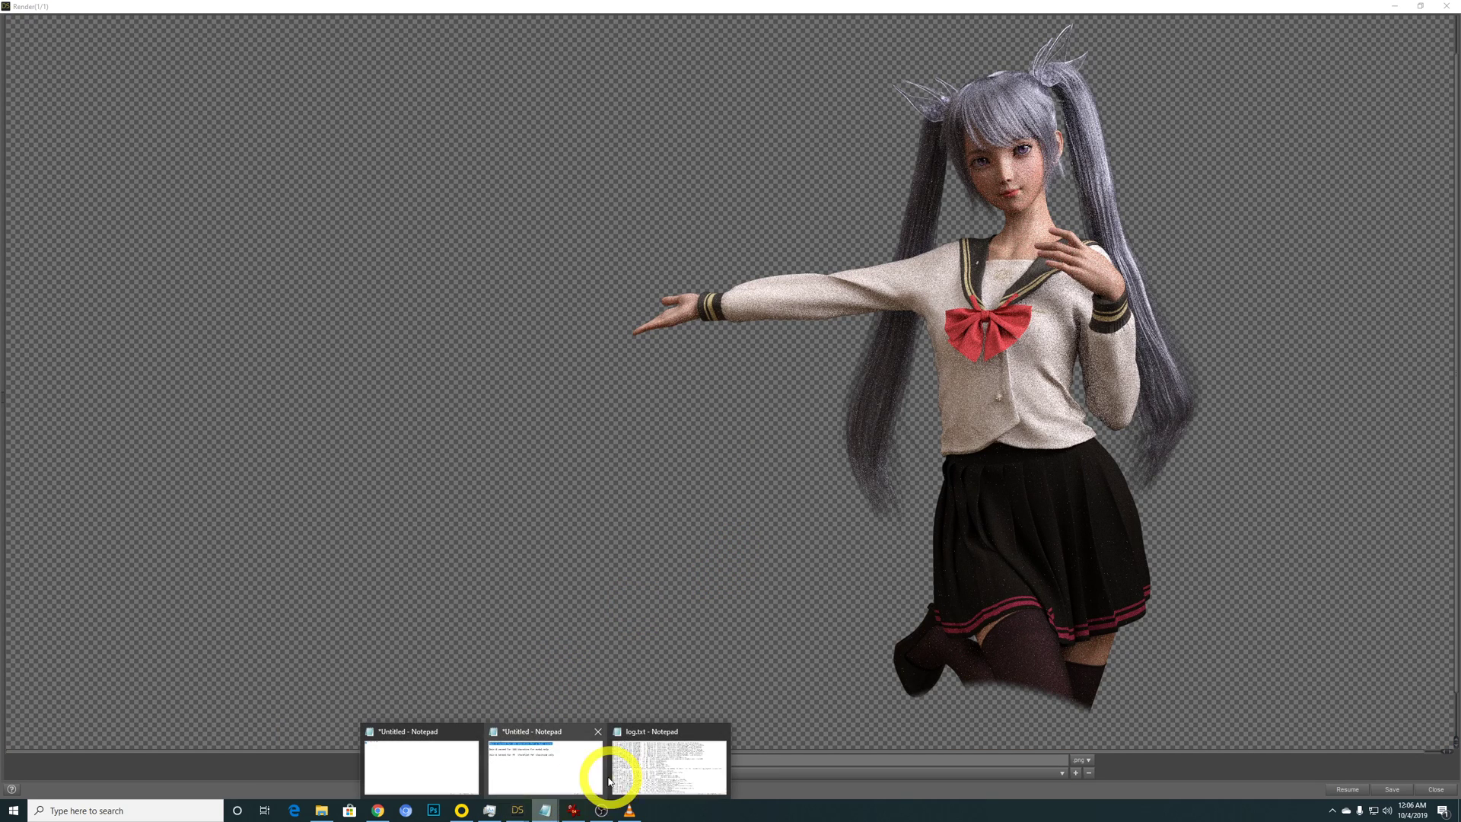
click(608, 773)
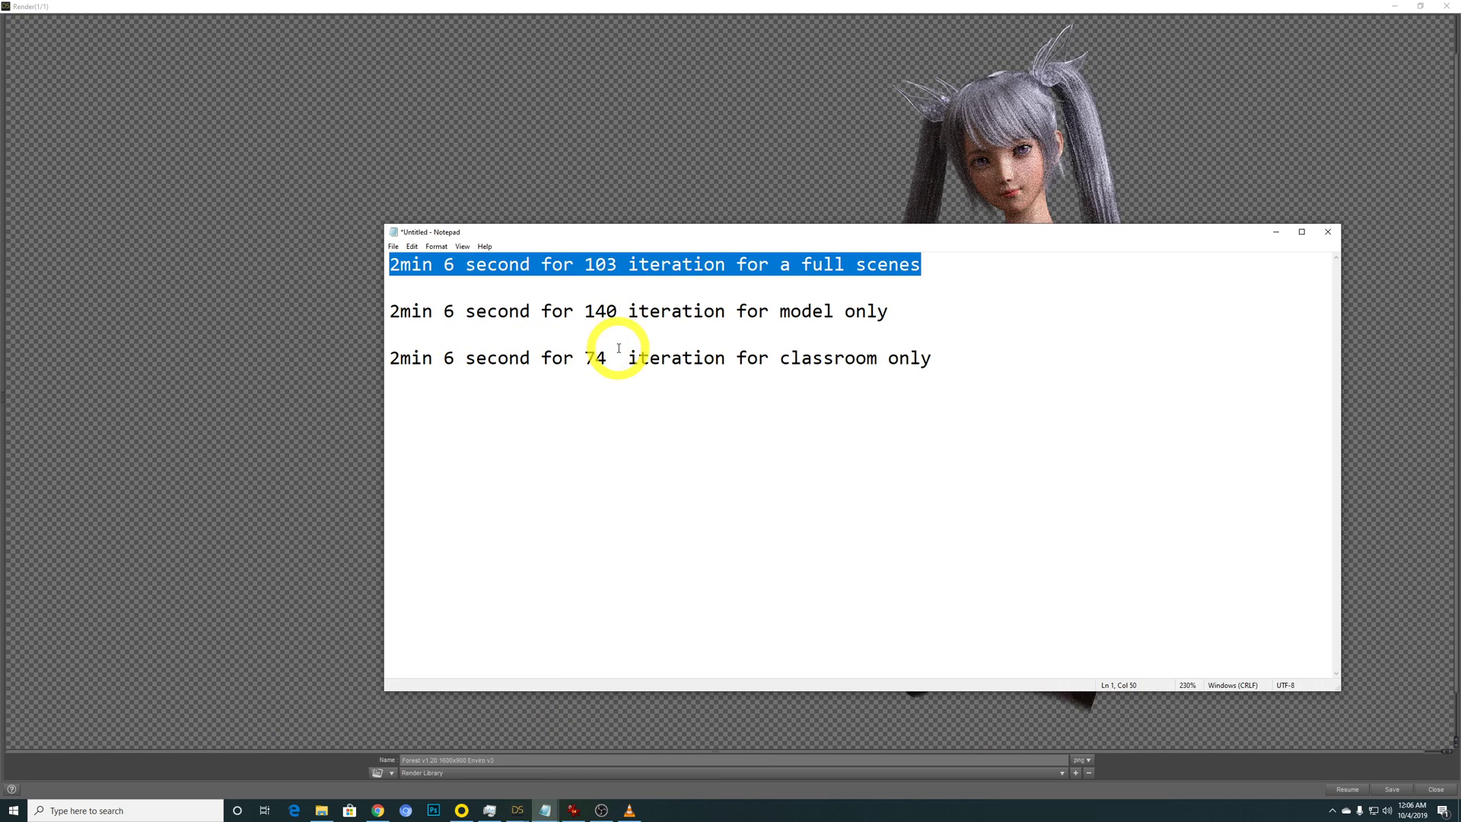
drag(392, 312, 317, 310)
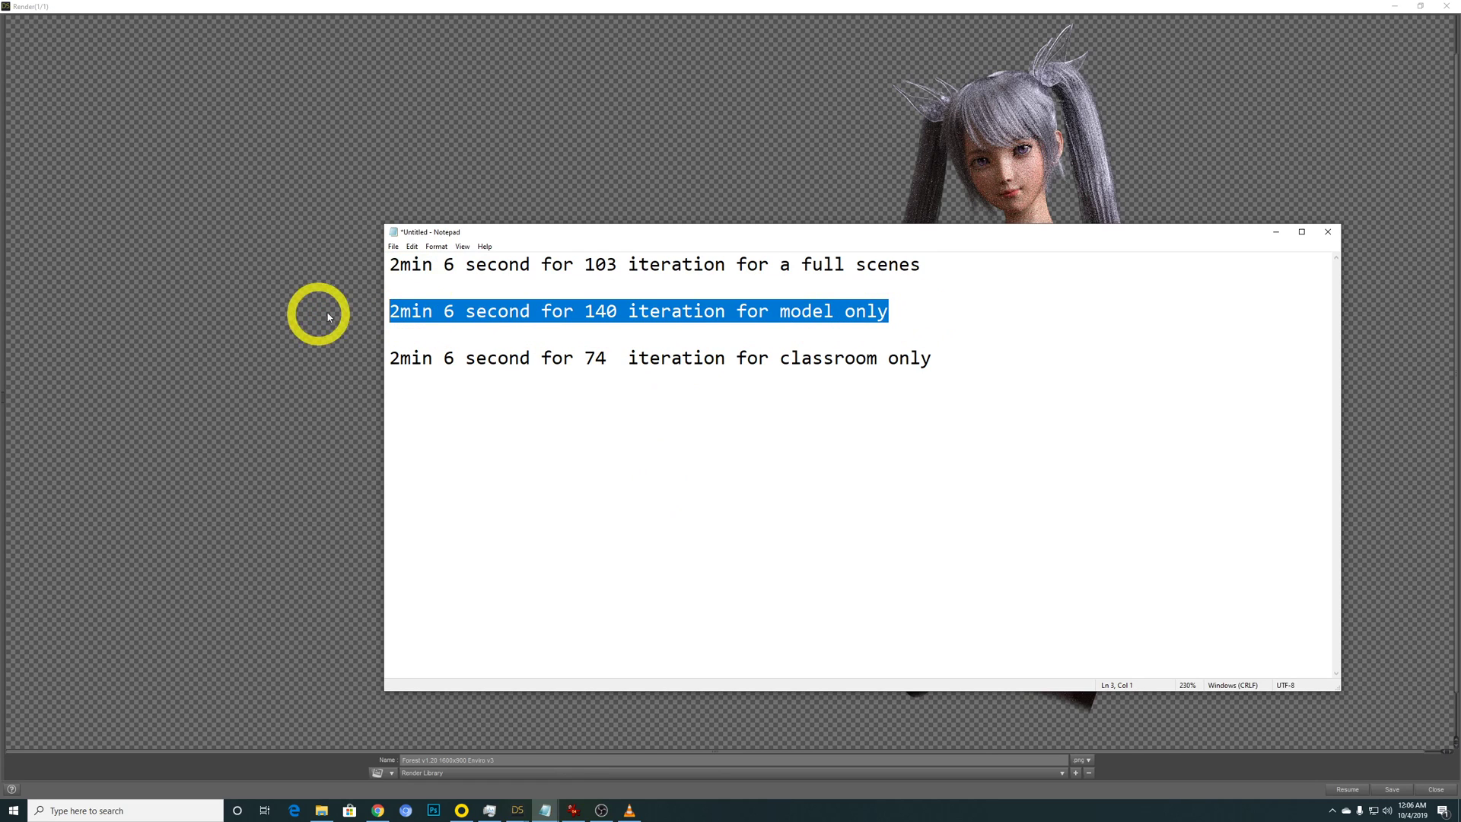
drag(607, 231, 537, 350)
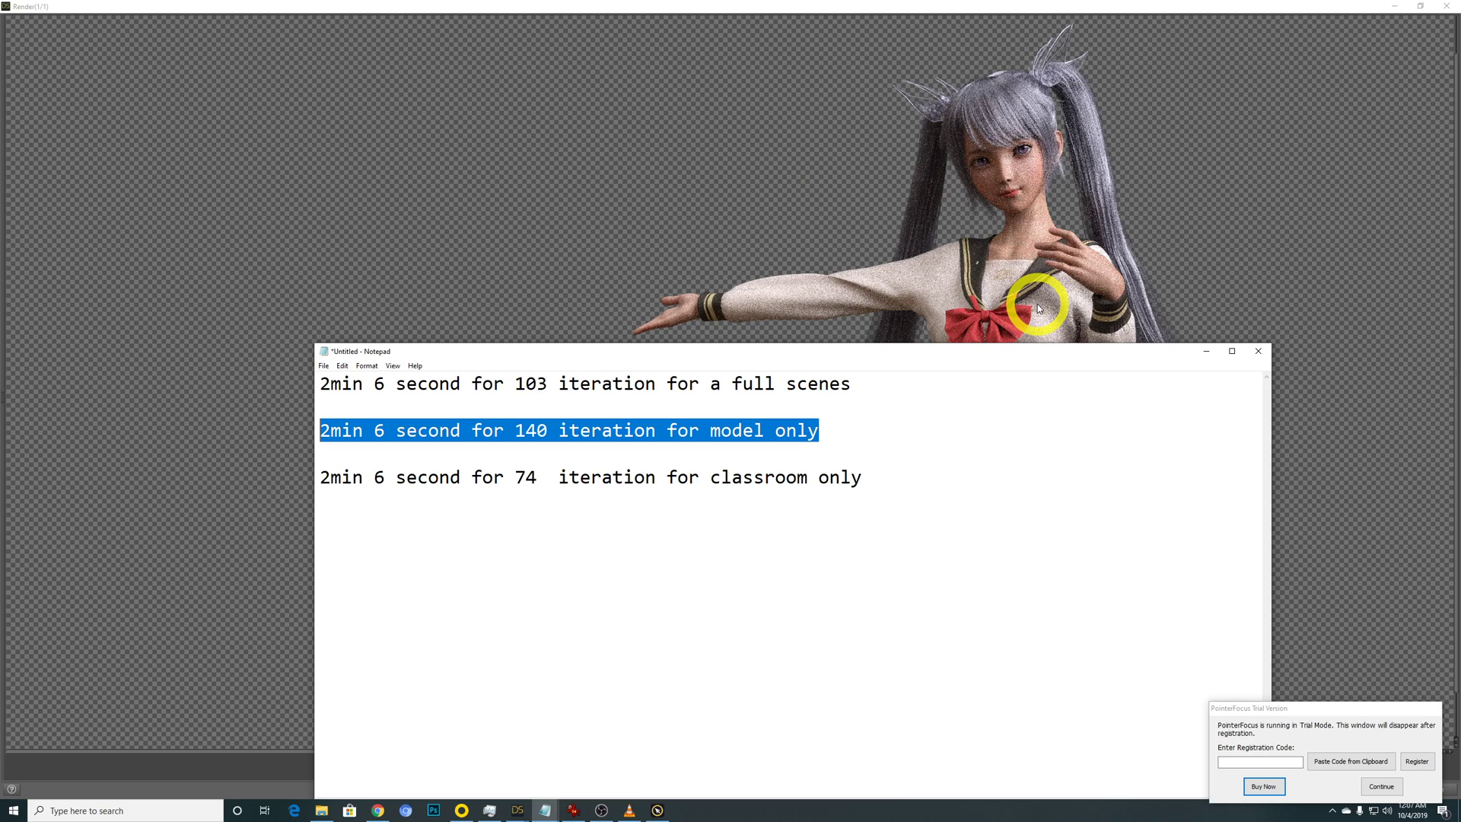
click(1381, 786)
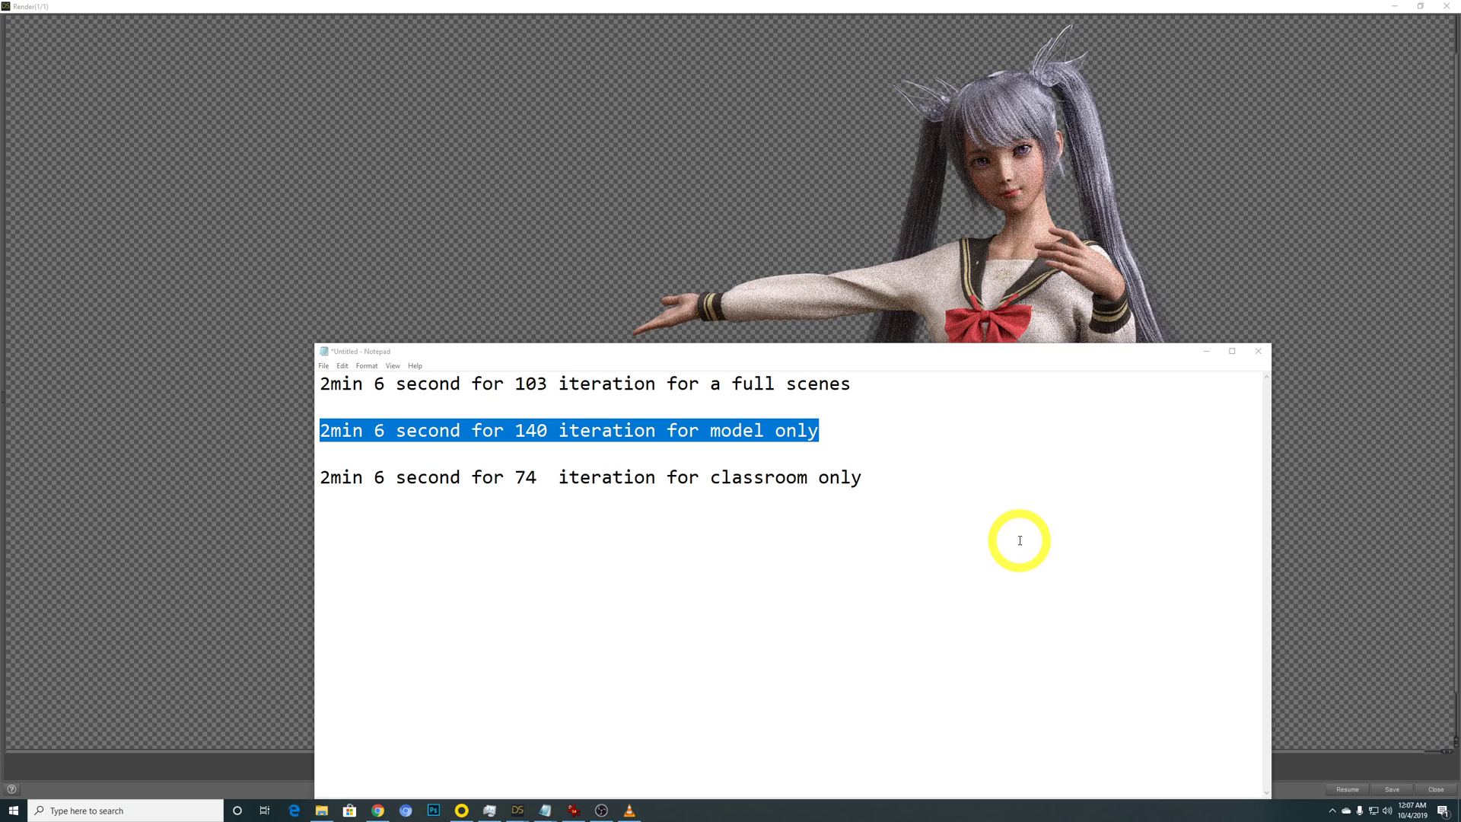
Highlight the classroom-only timing line, view the matching DAZ Studio render, and return to the Notepad notes
drag(863, 478, 303, 479)
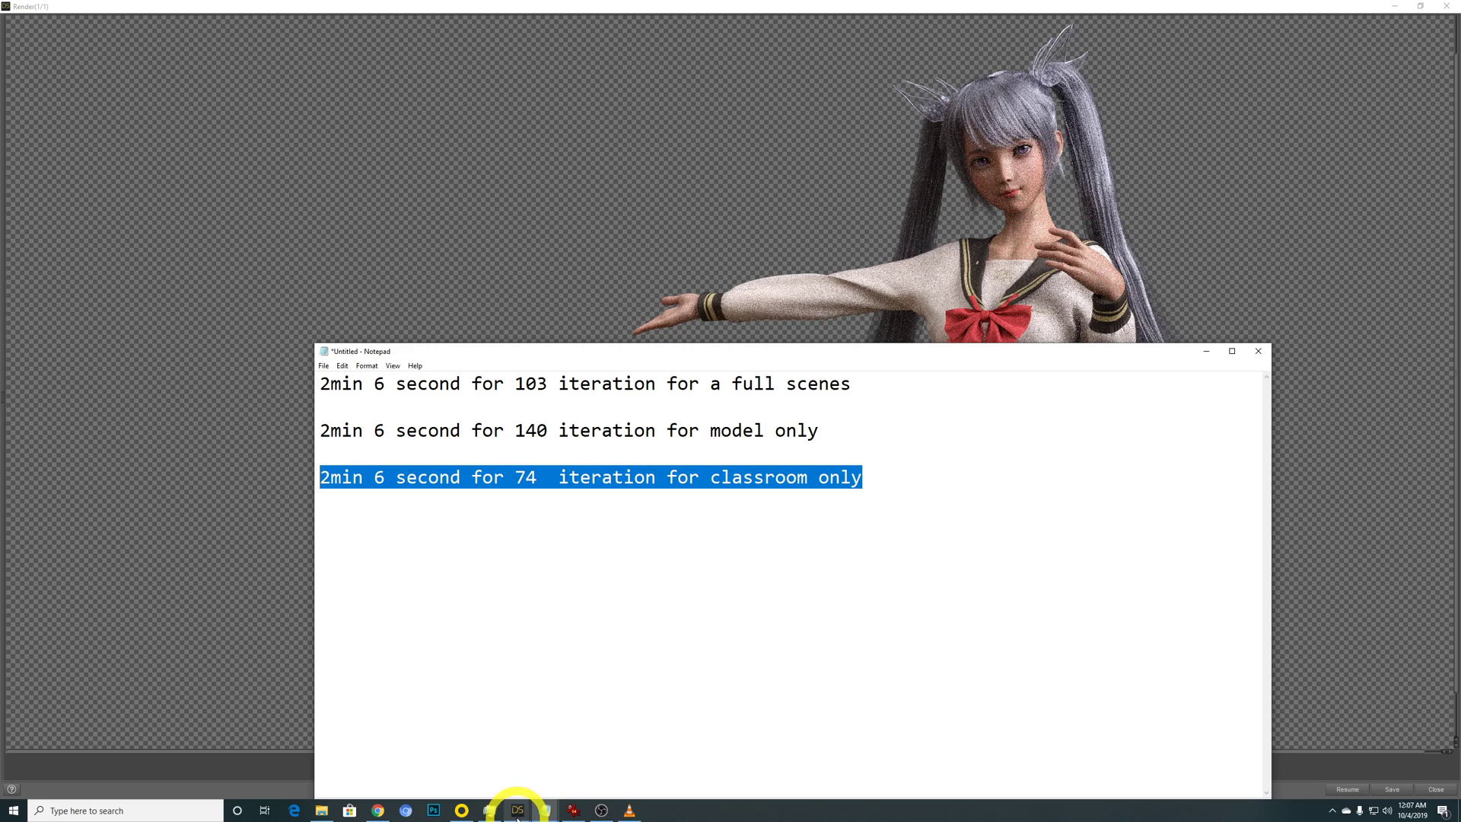
mouse_move(518, 817)
click(673, 764)
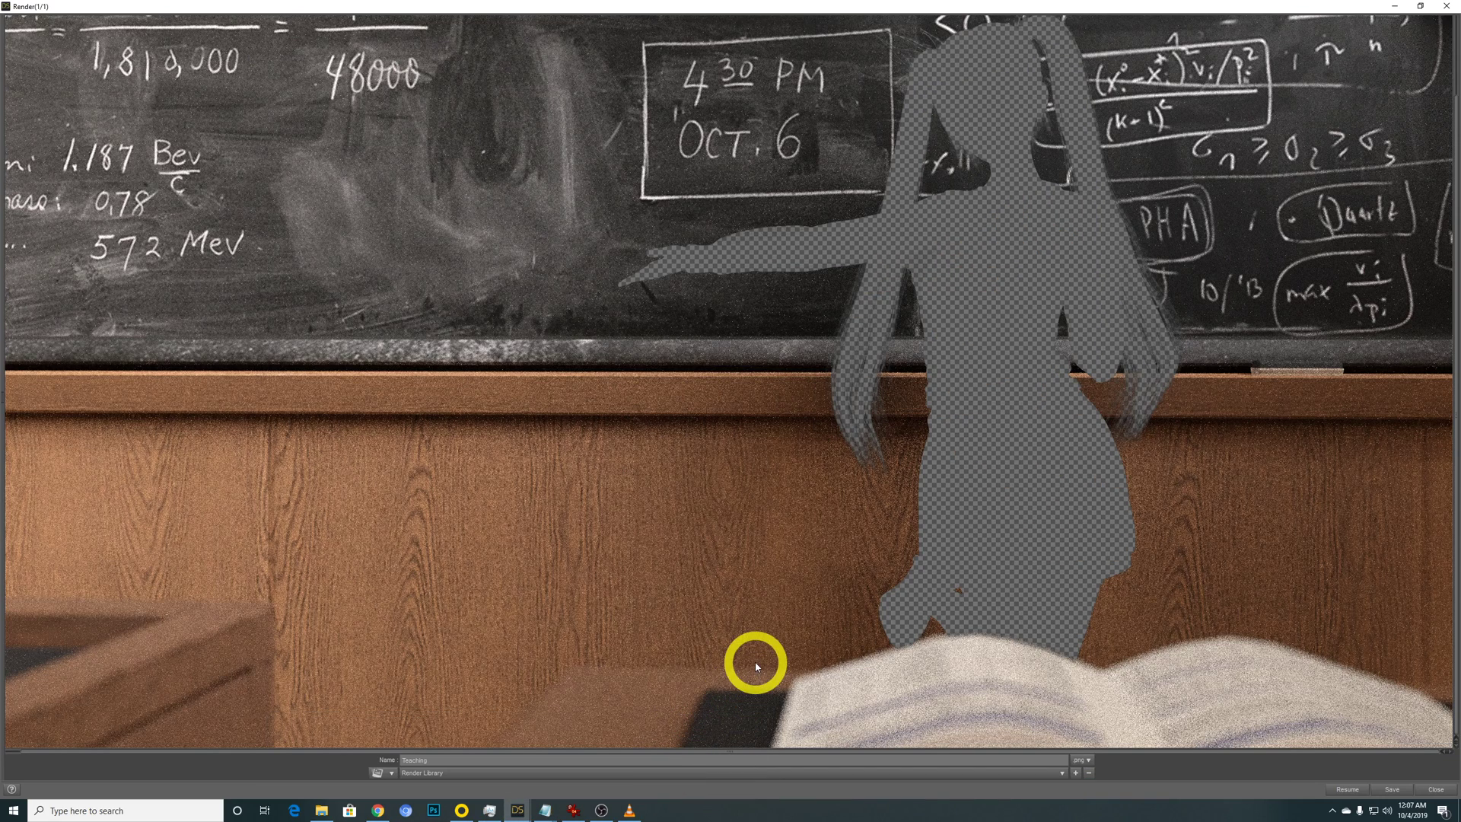
mouse_move(545, 814)
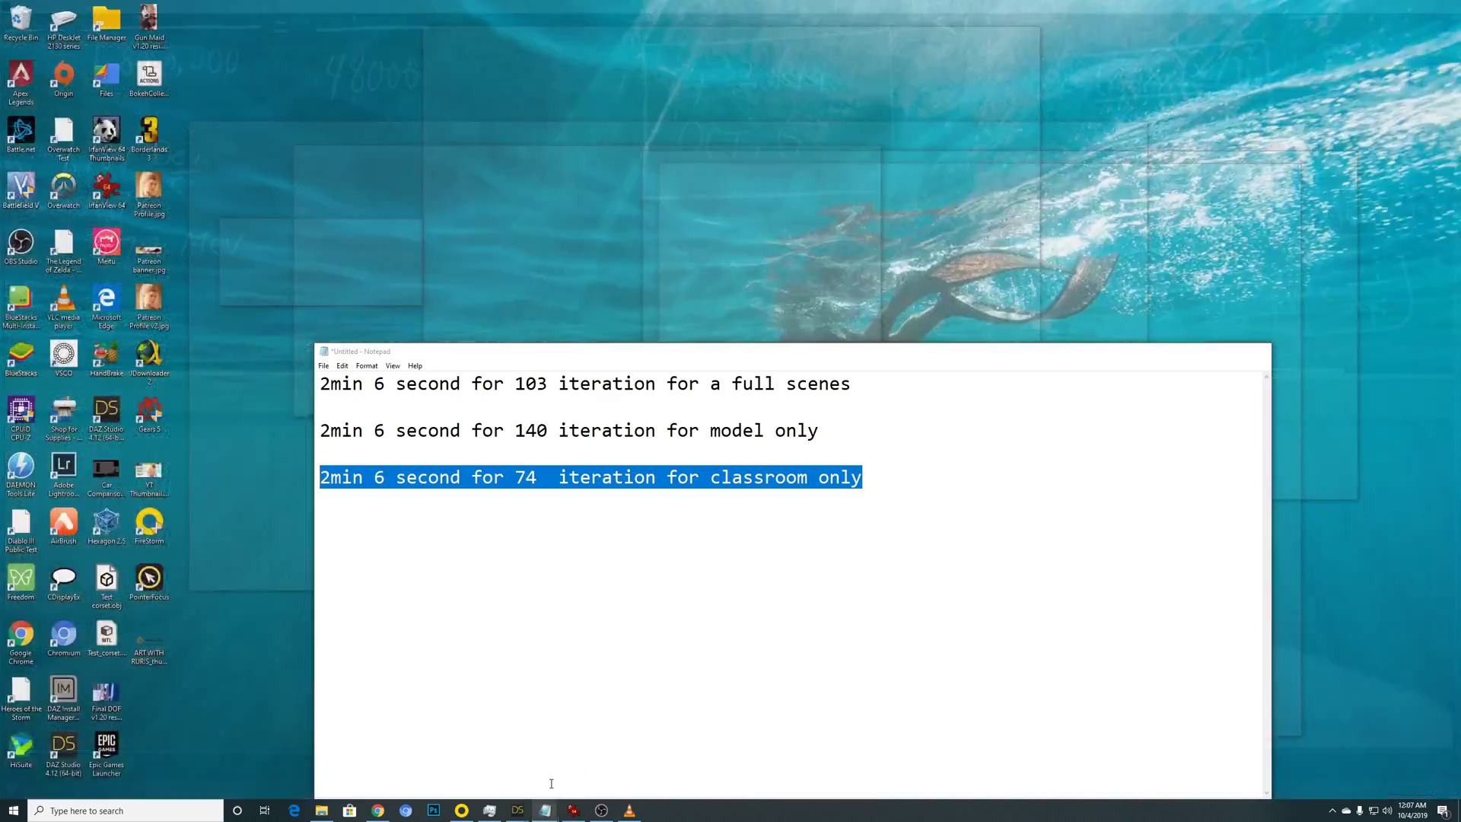
click(547, 776)
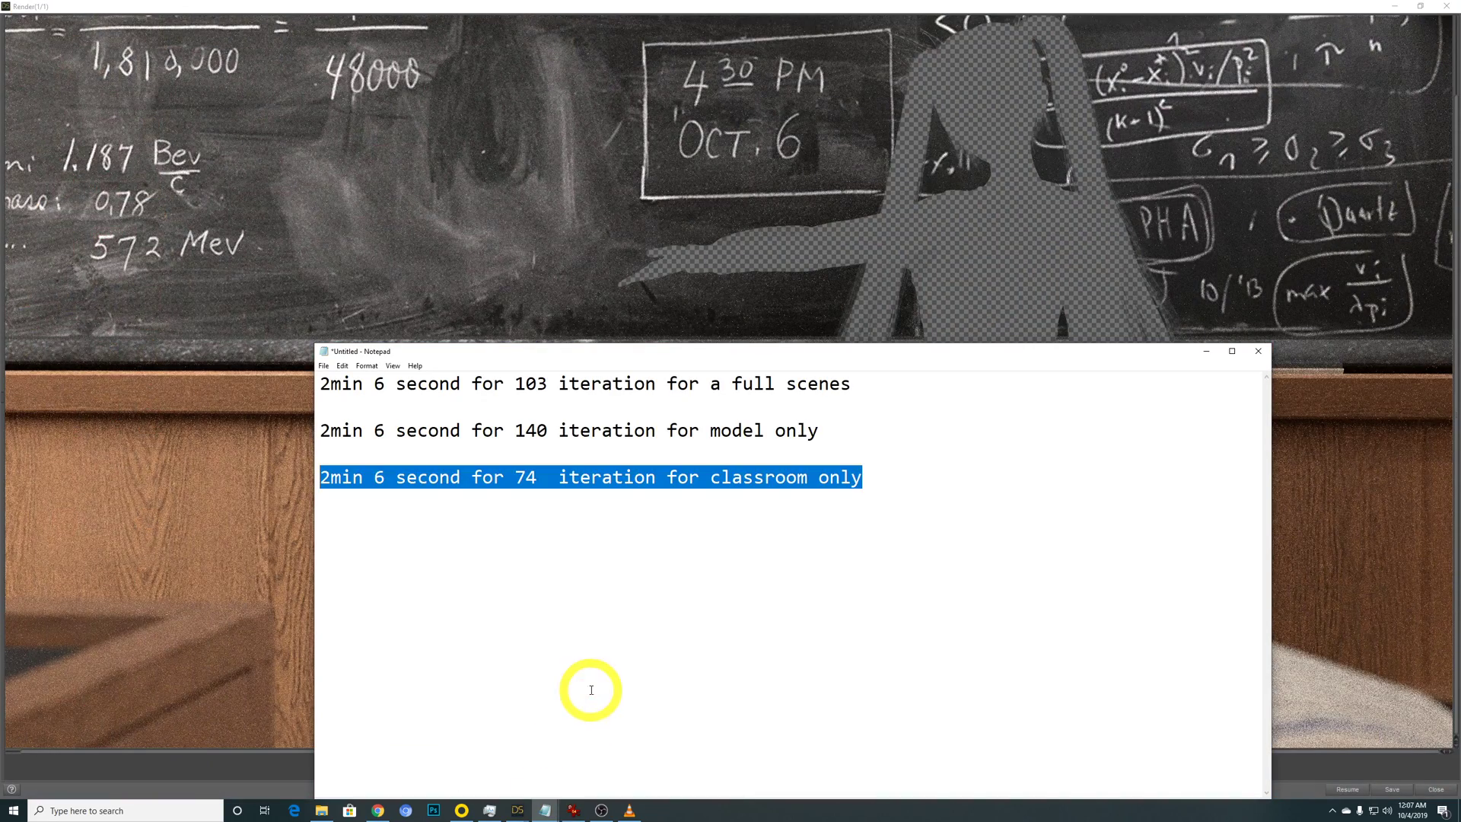
Compare the classroom-only and full-scene timings by highlighting each line of the notes in turn
click(586, 586)
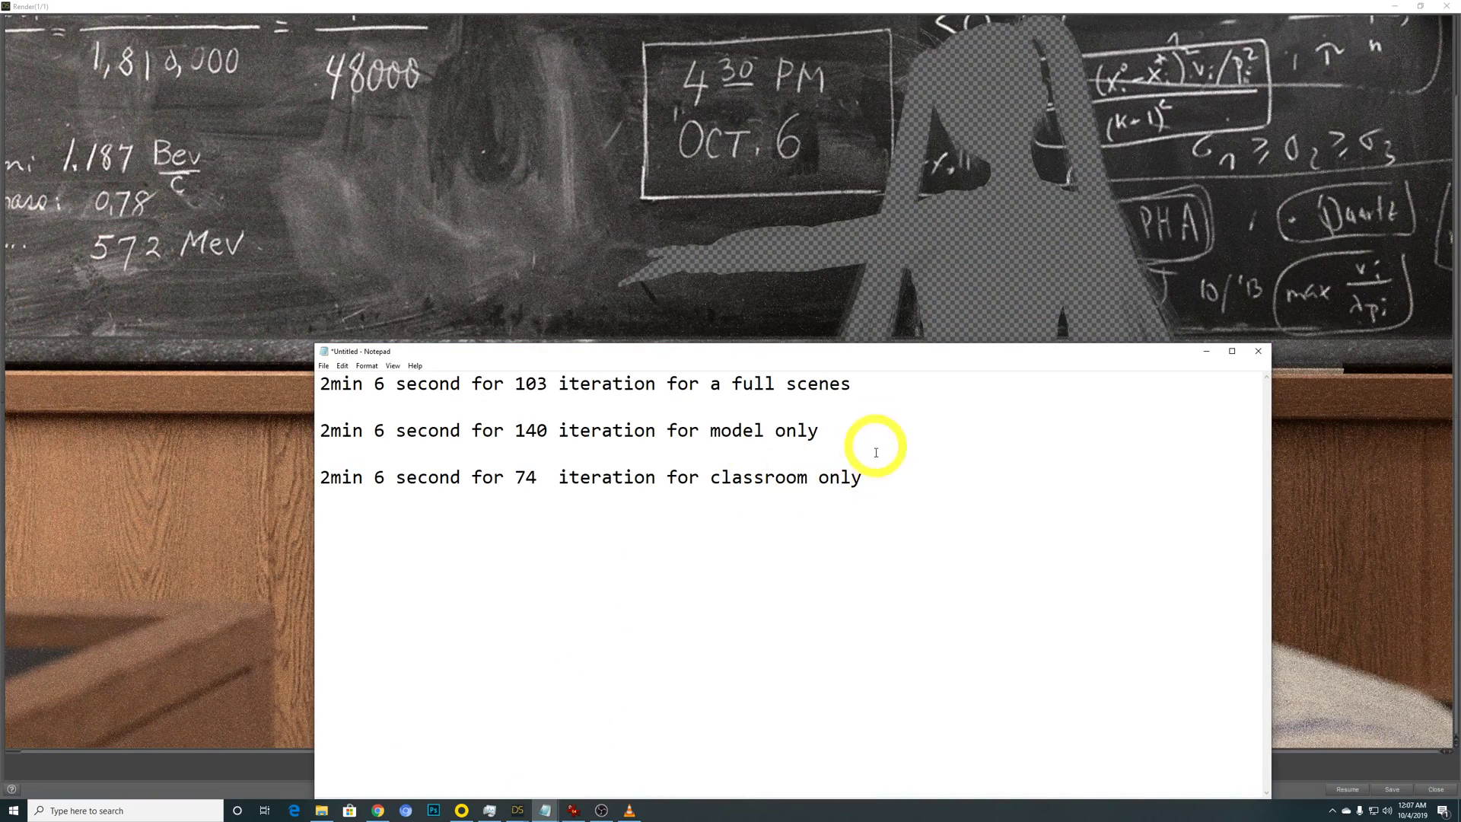
drag(874, 477, 267, 479)
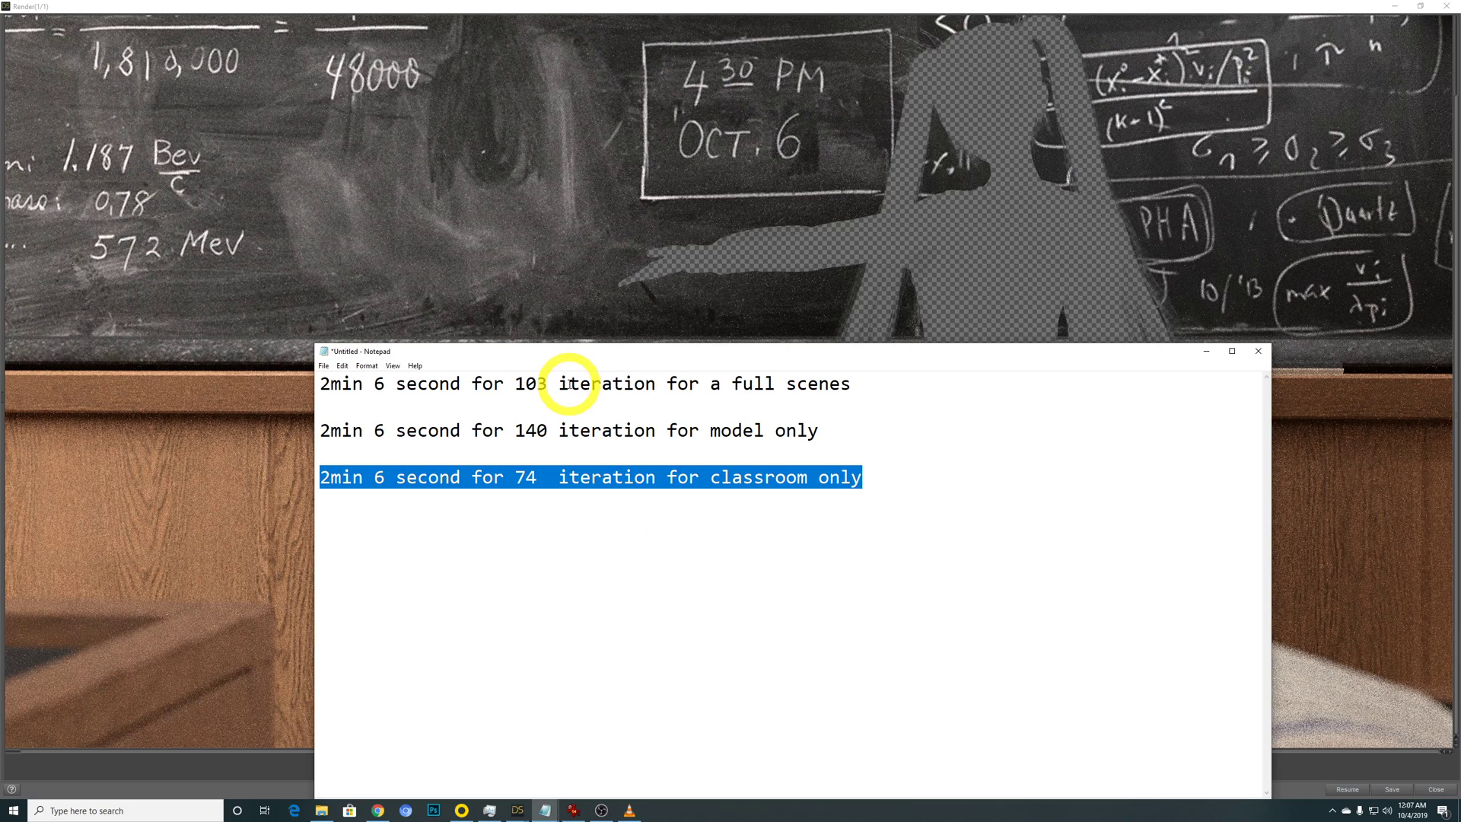
drag(854, 385, 280, 391)
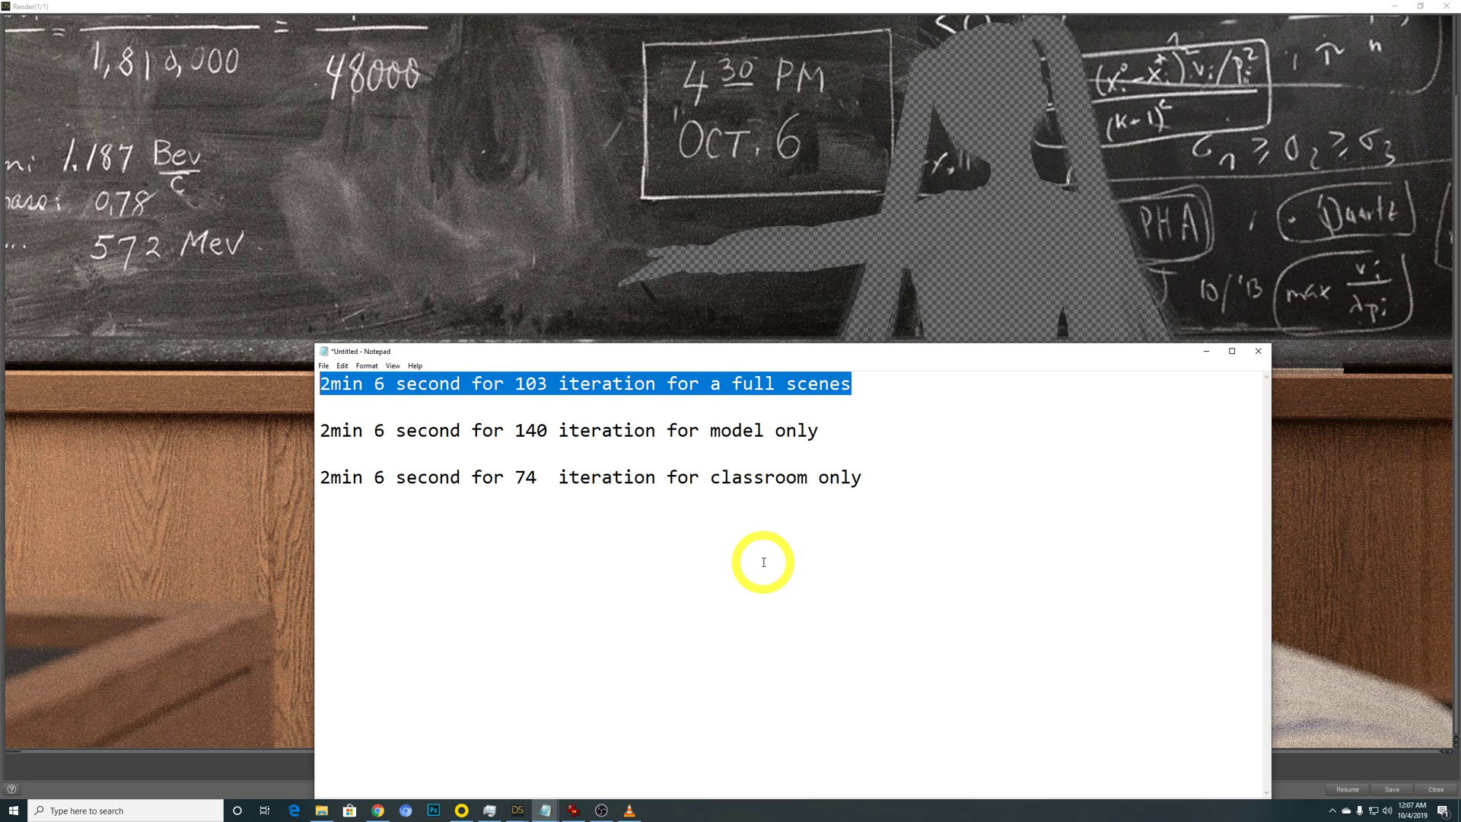
Add the line "Does canvas render save gpu memory?" below the classroom-only timing and dismiss the PointerFocus trial reminder
click(921, 488)
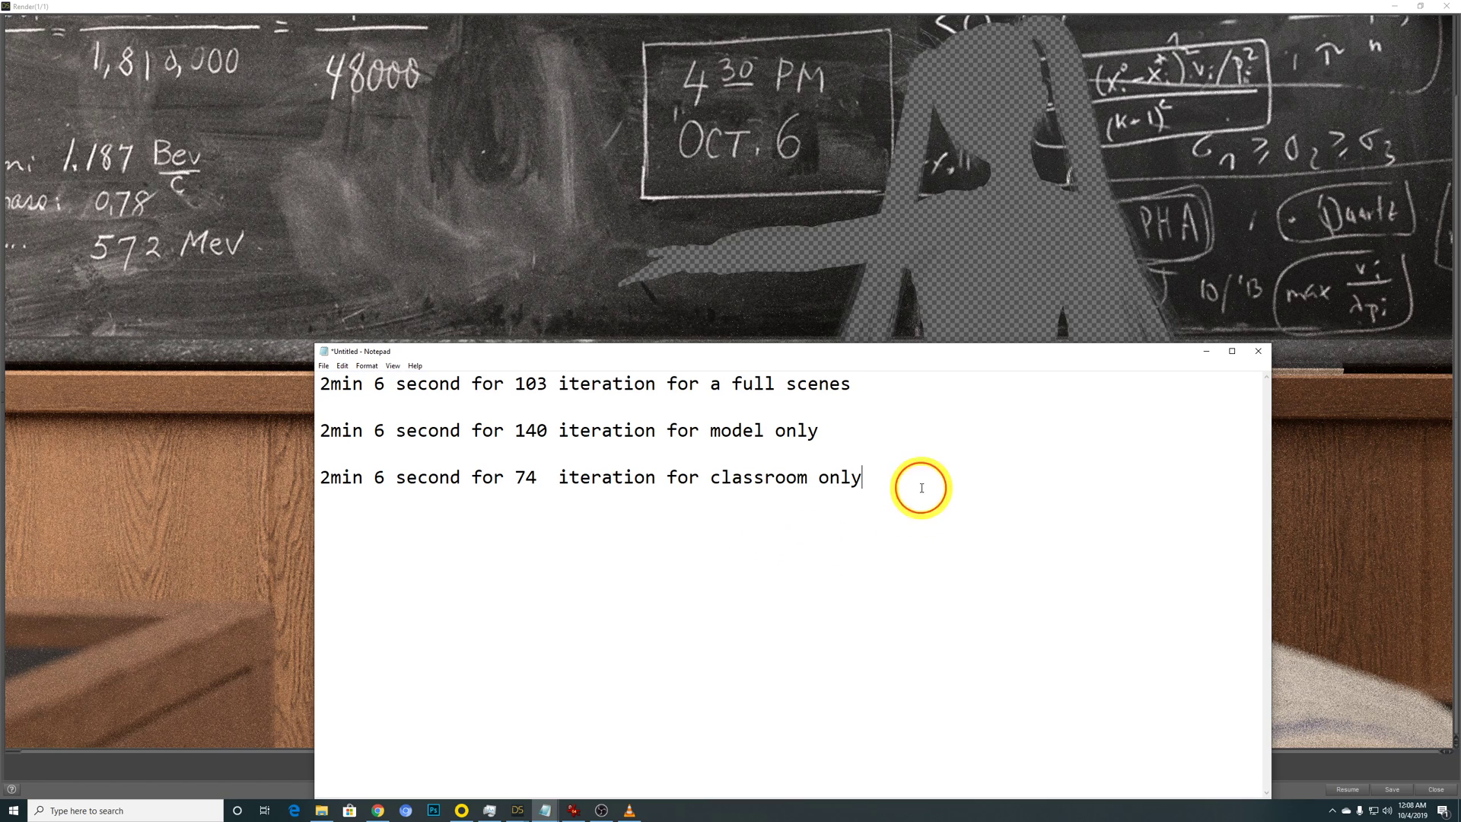
text(I)
key(BackSpace)
text(D)
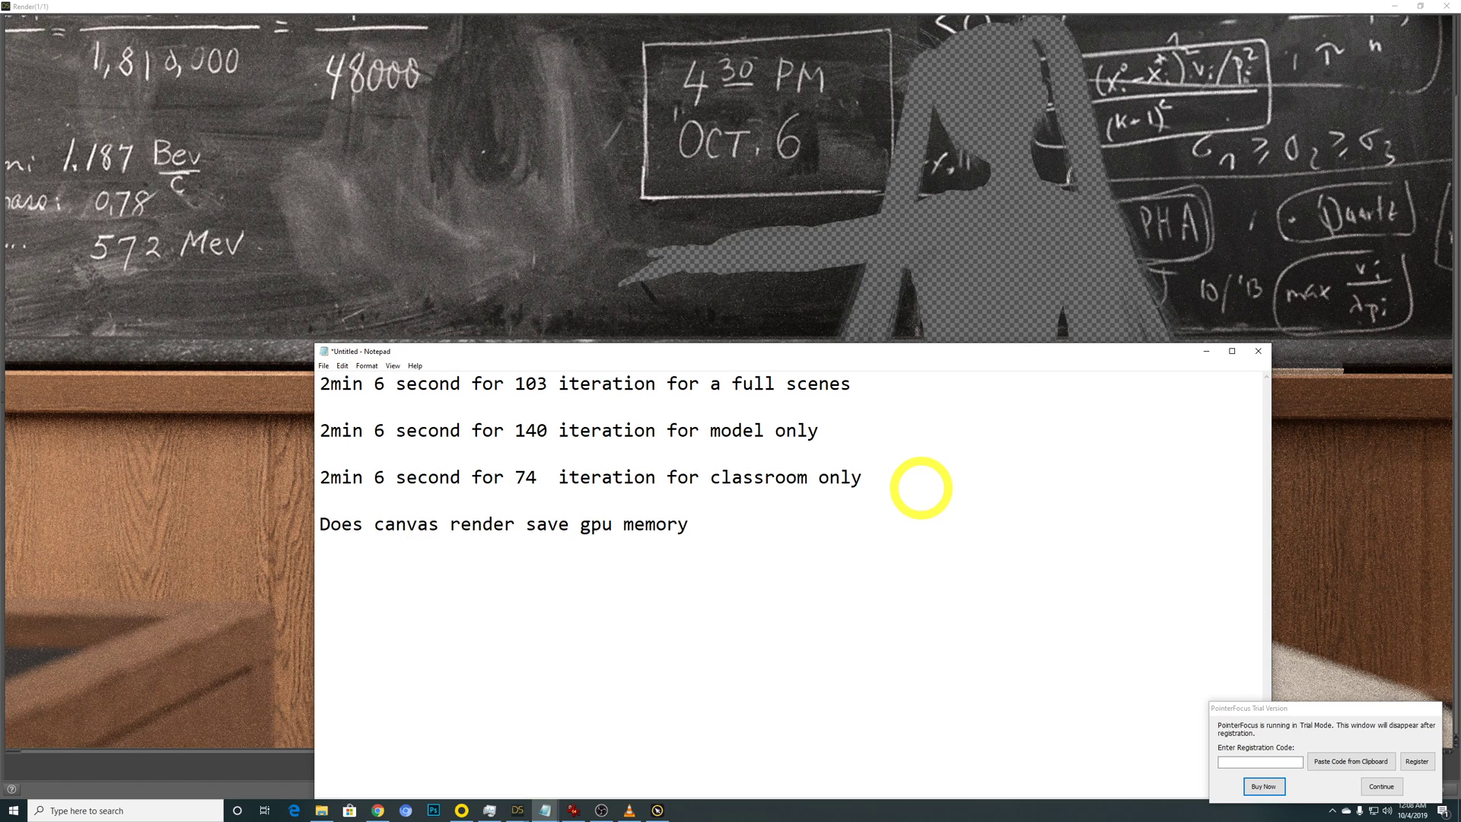
click(1381, 788)
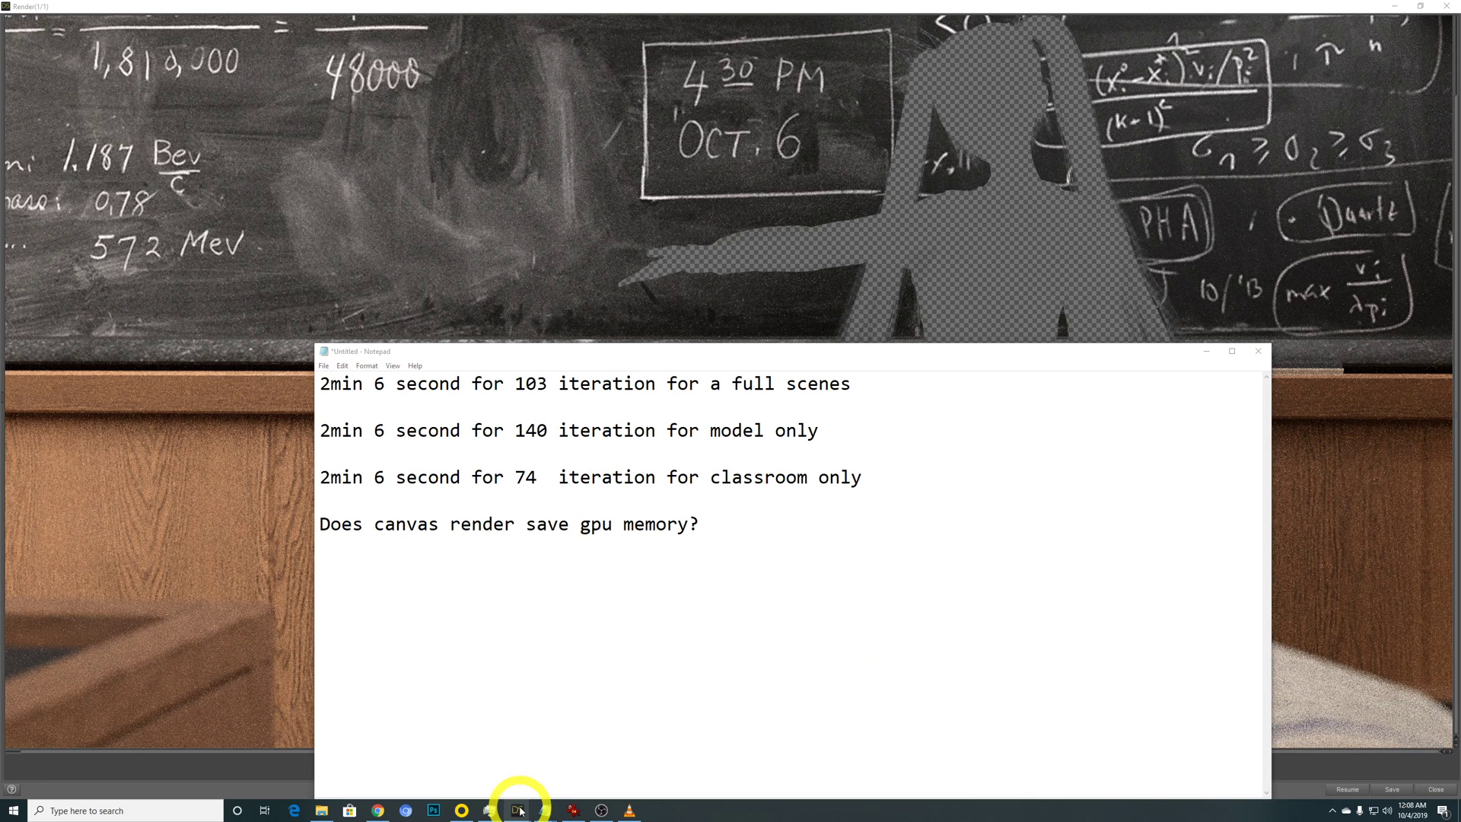
Switch to the main DAZ Studio scene window and open the program's troubleshooting log file
mouse_move(519, 812)
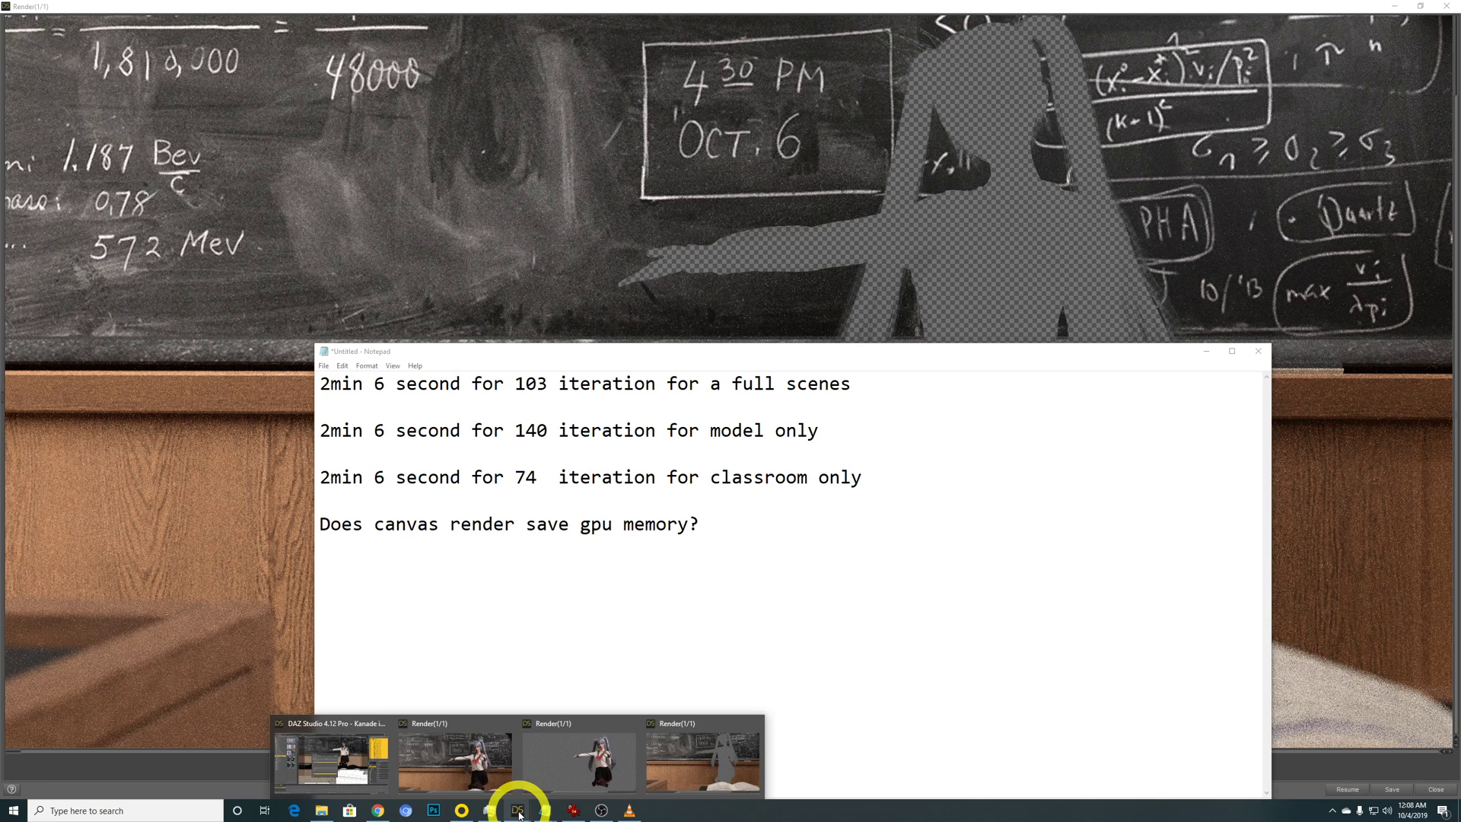
click(343, 753)
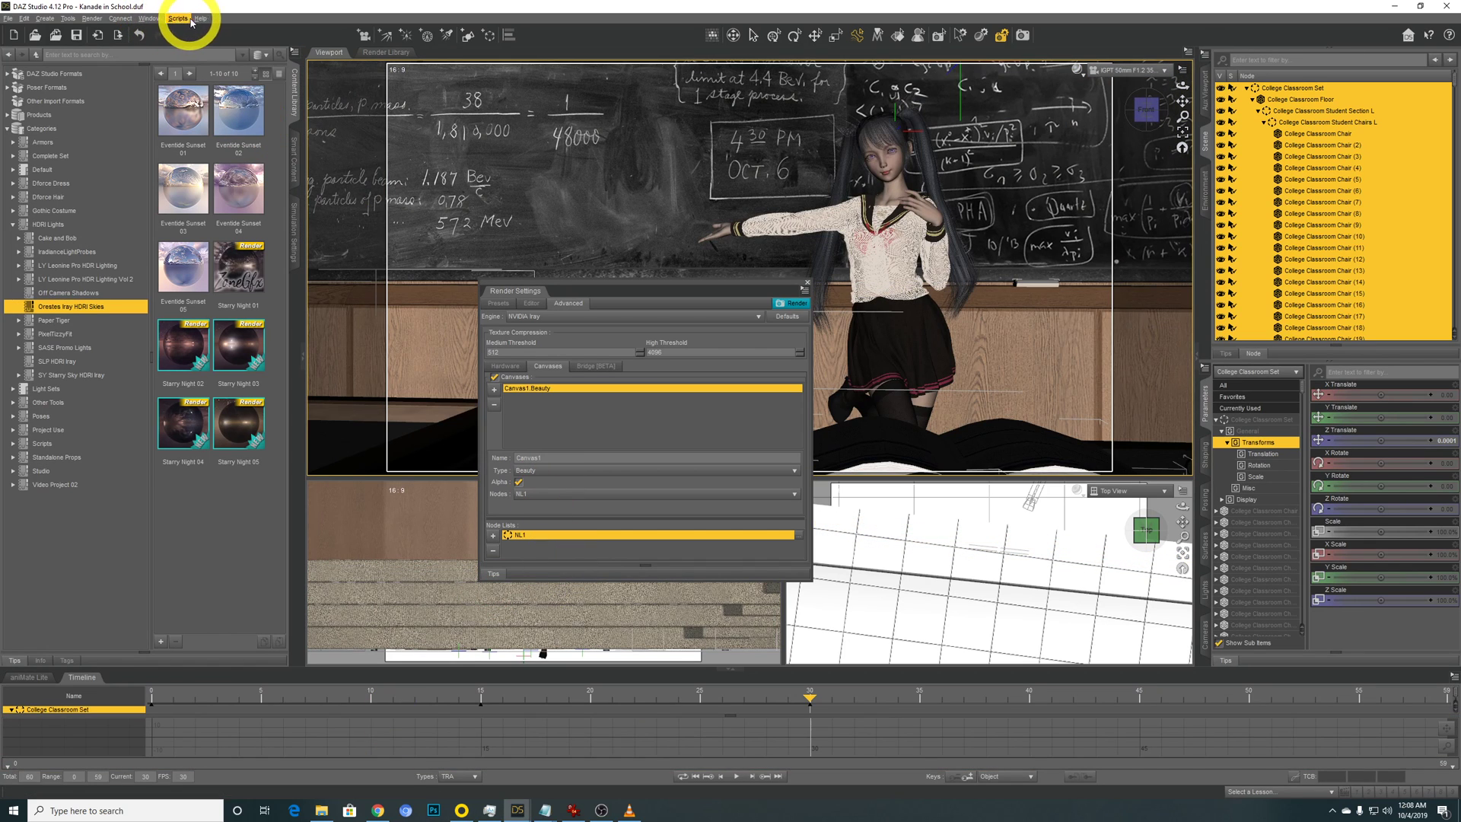
click(190, 18)
click(194, 18)
click(199, 20)
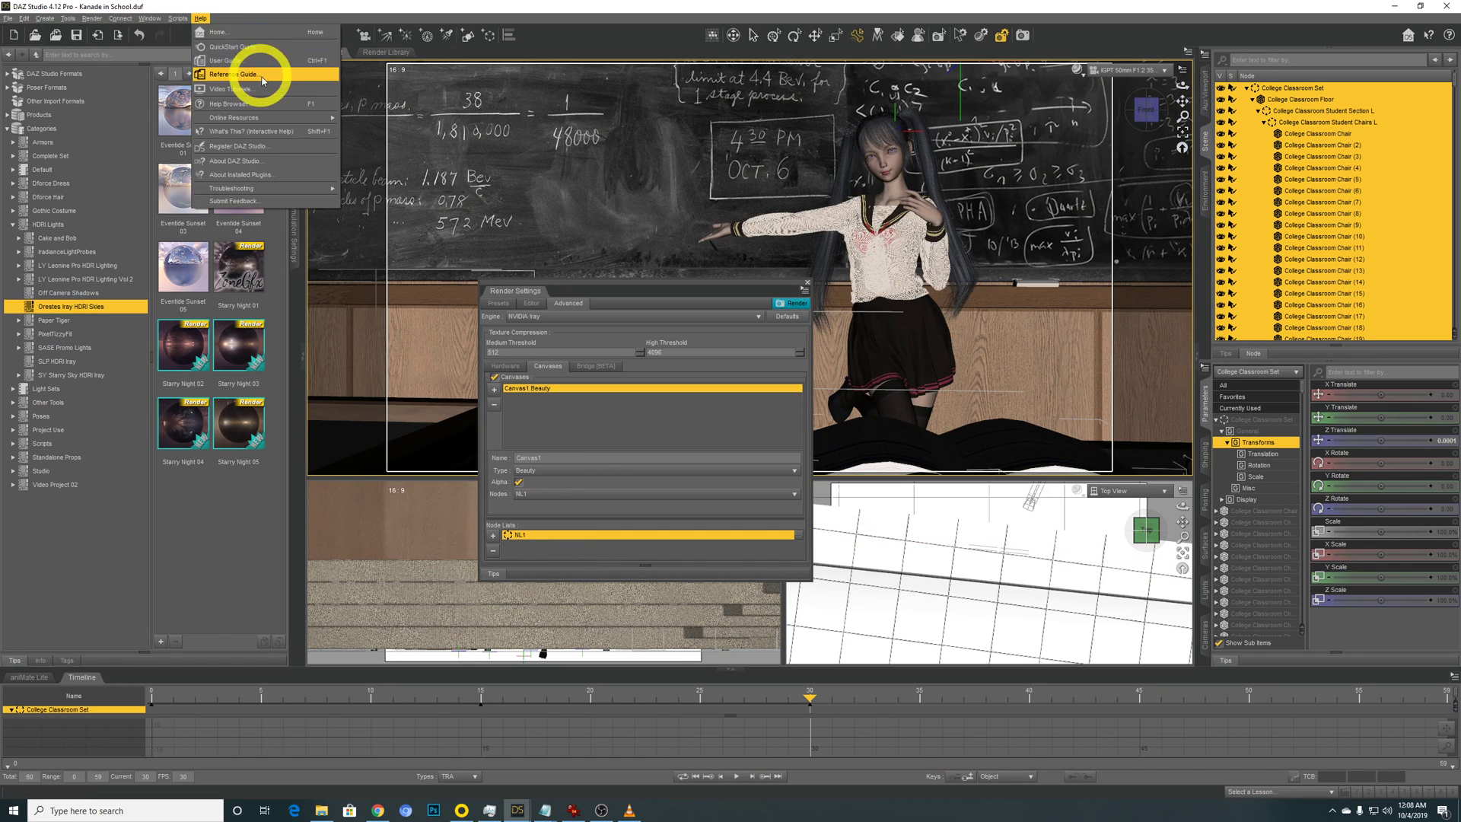
mouse_move(288, 192)
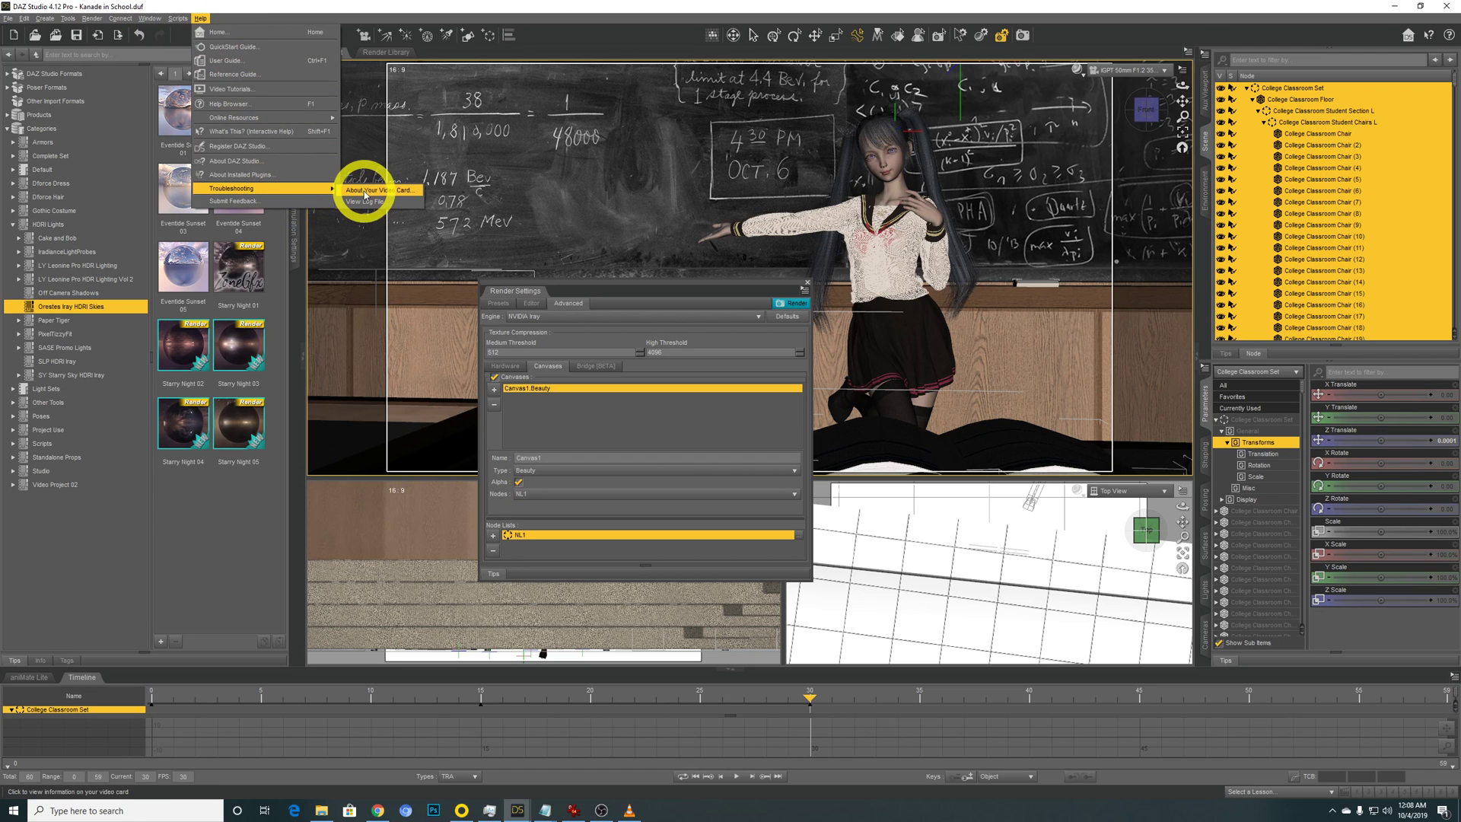
click(412, 203)
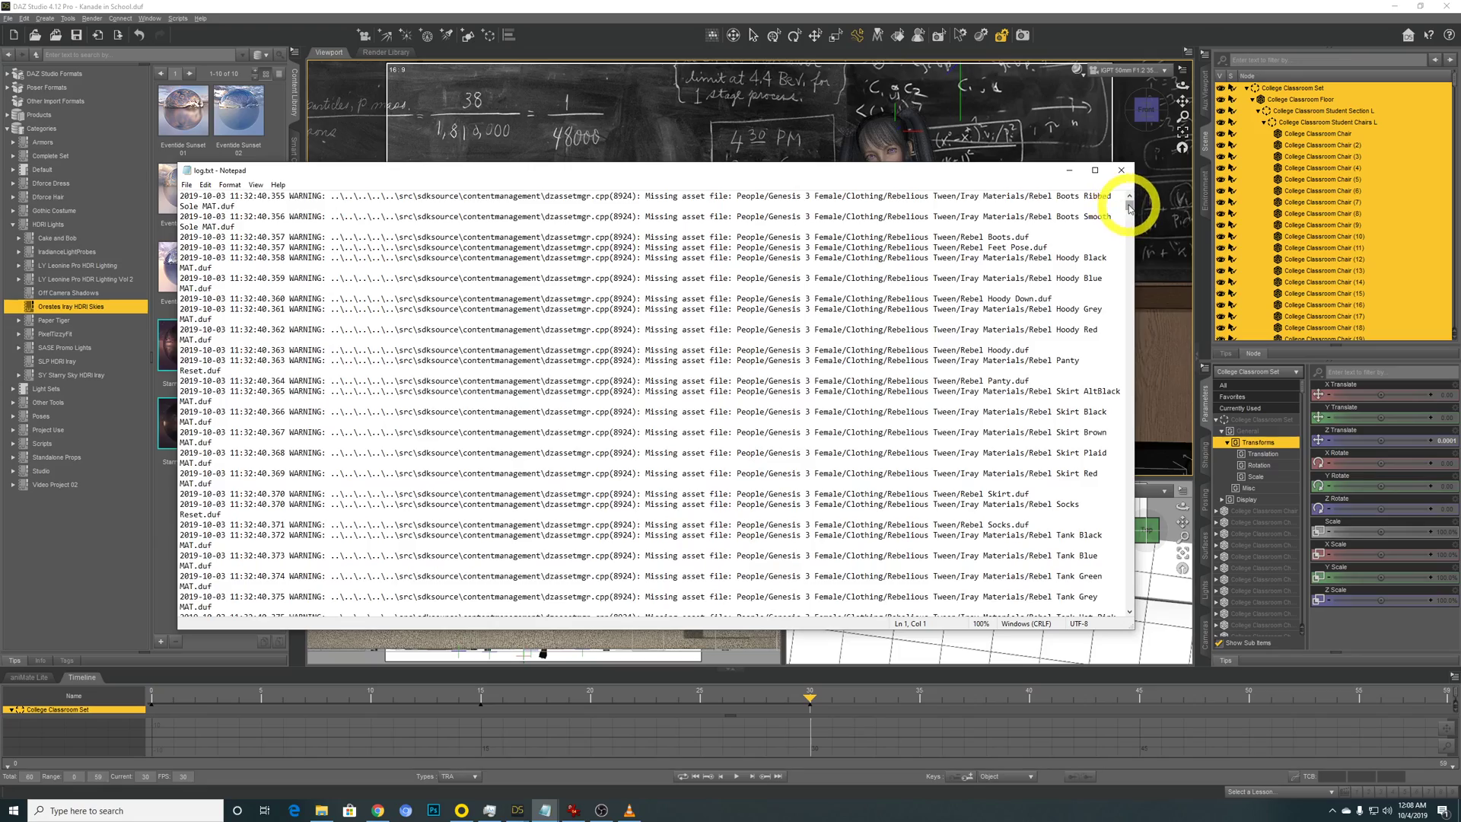
Locate the memory entries of the 19:00 Iray render in the log and copy the phrase "Texture memory consumption"
drag(1130, 202, 1122, 563)
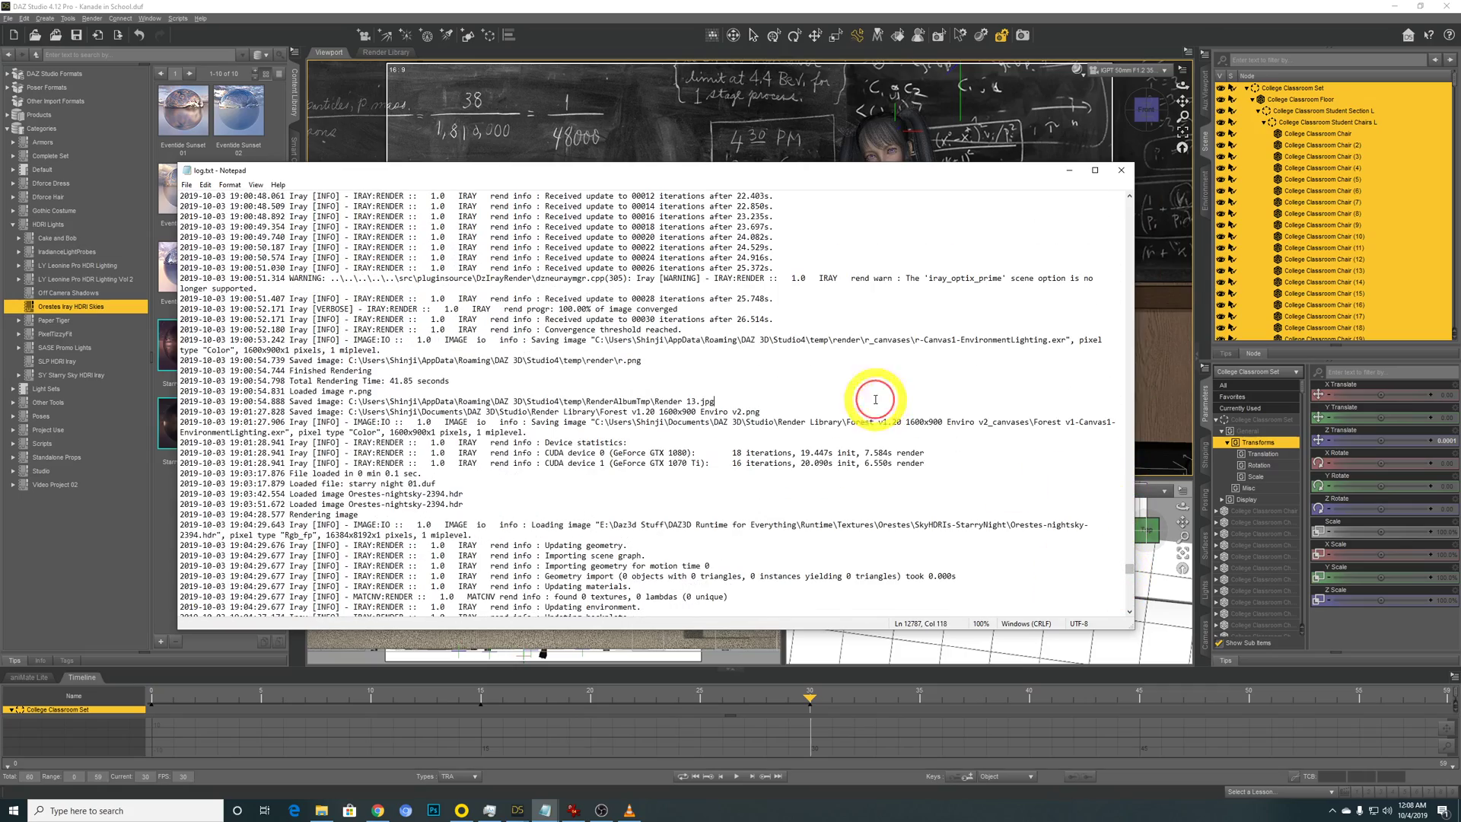
scroll(784, 368, up, 1)
click(715, 351)
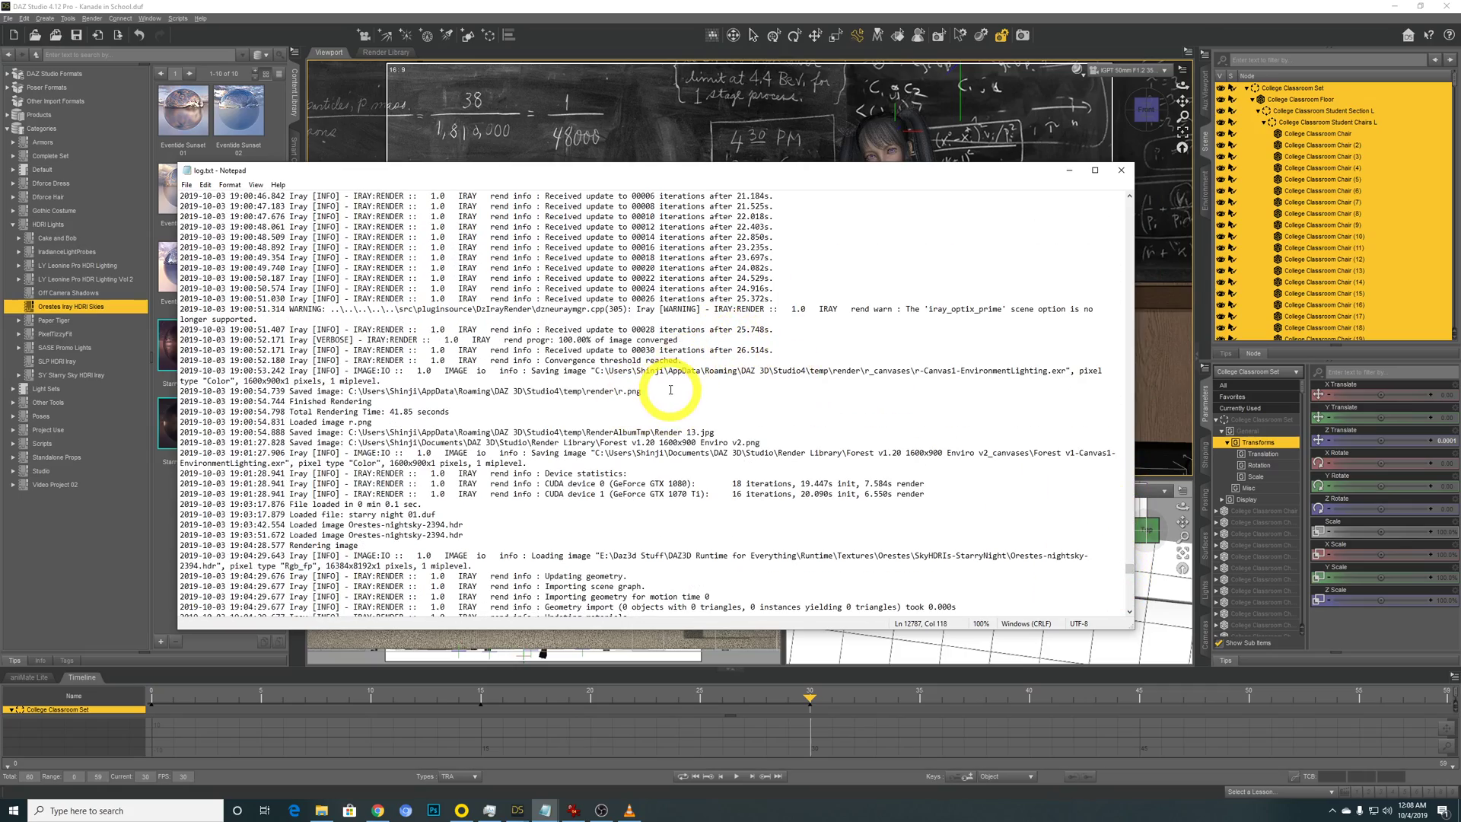
scroll(670, 389, up, 14)
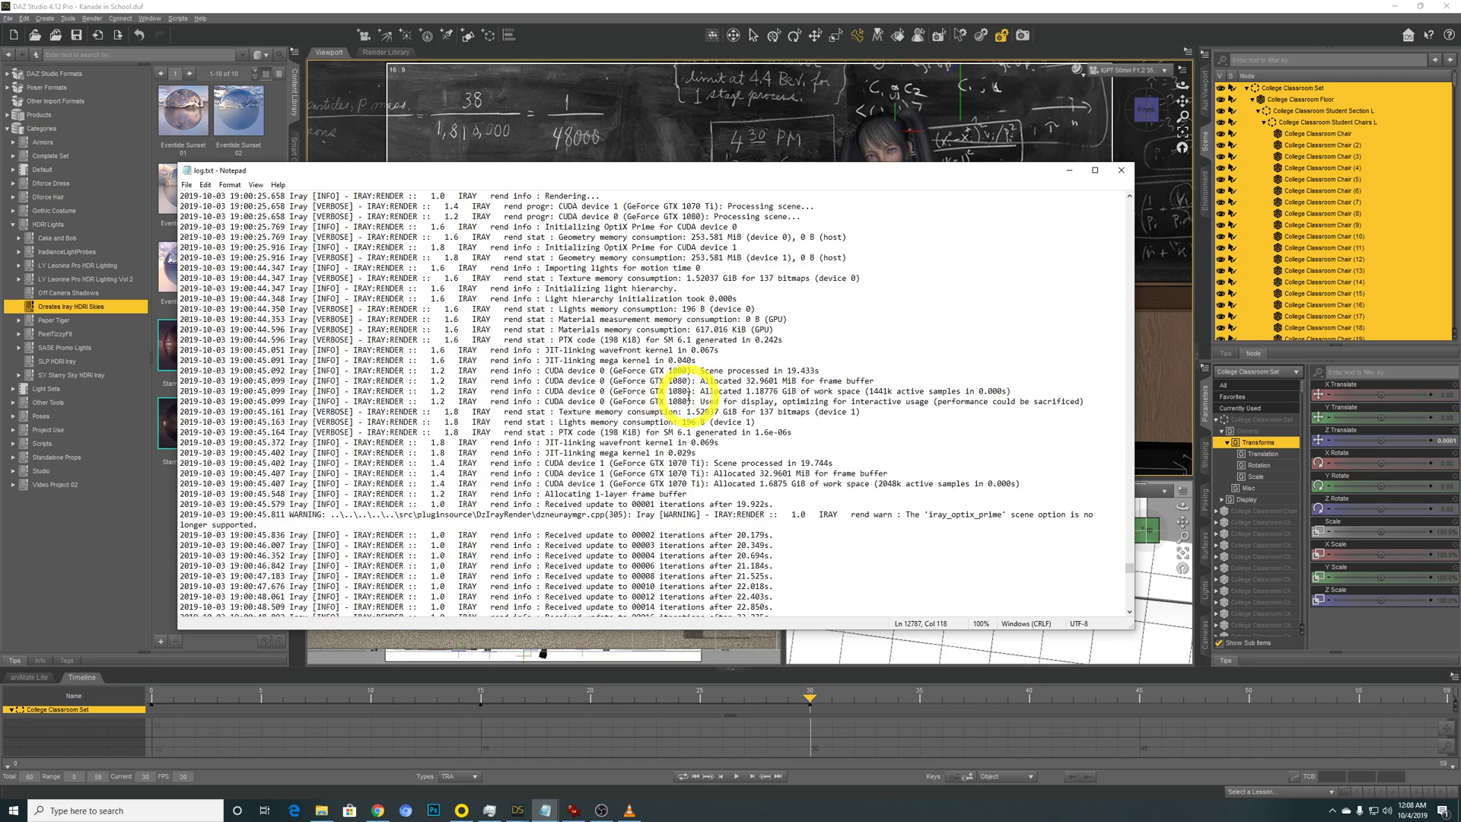
scroll(688, 397, up, 4)
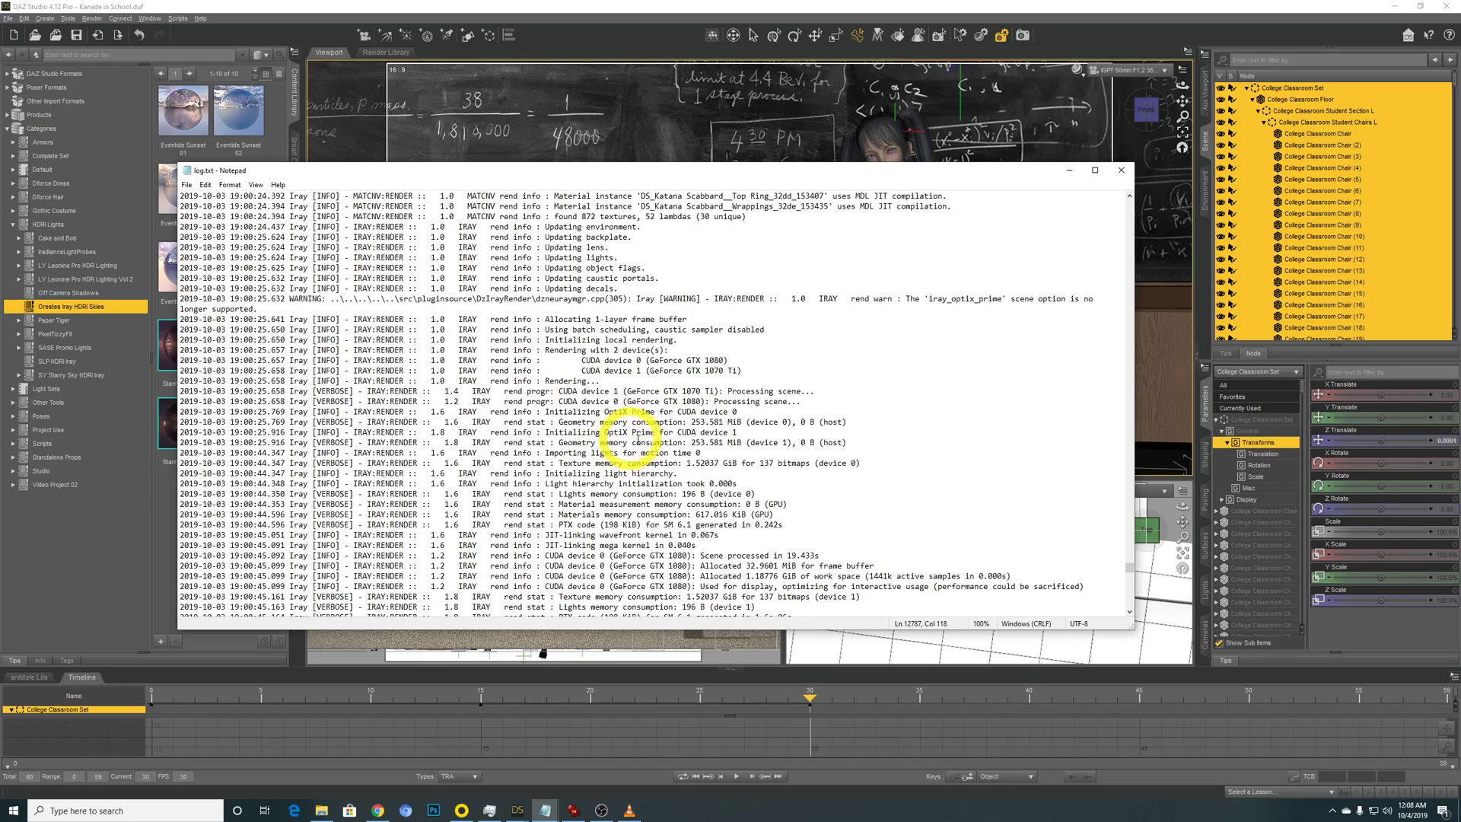
drag(678, 463, 560, 464)
key(ctrl+c)
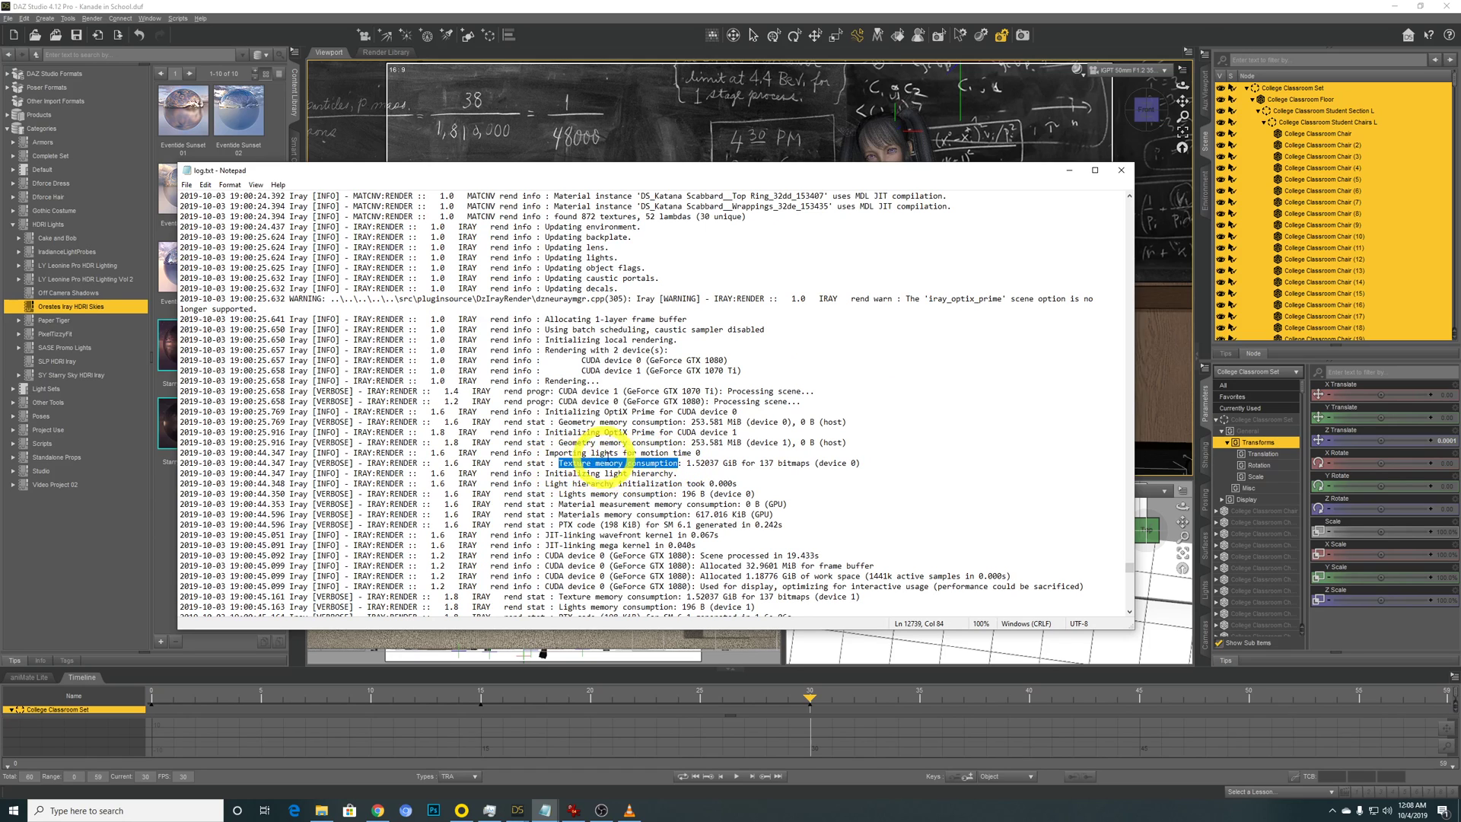
Search the log downward for "Texture memory consumption" and step through the matches to the 22:57 render
click(878, 503)
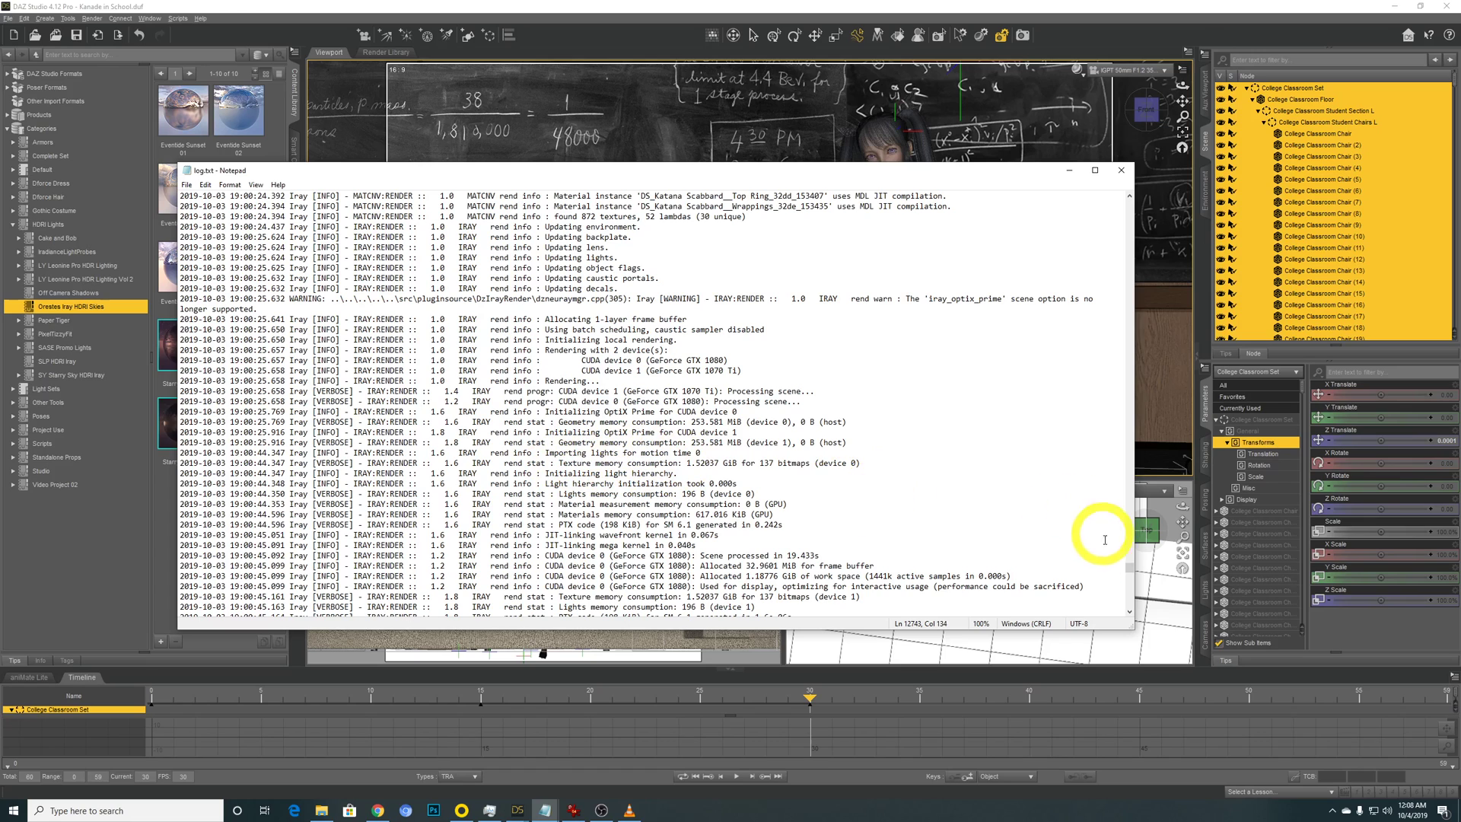
key(ctrl+f)
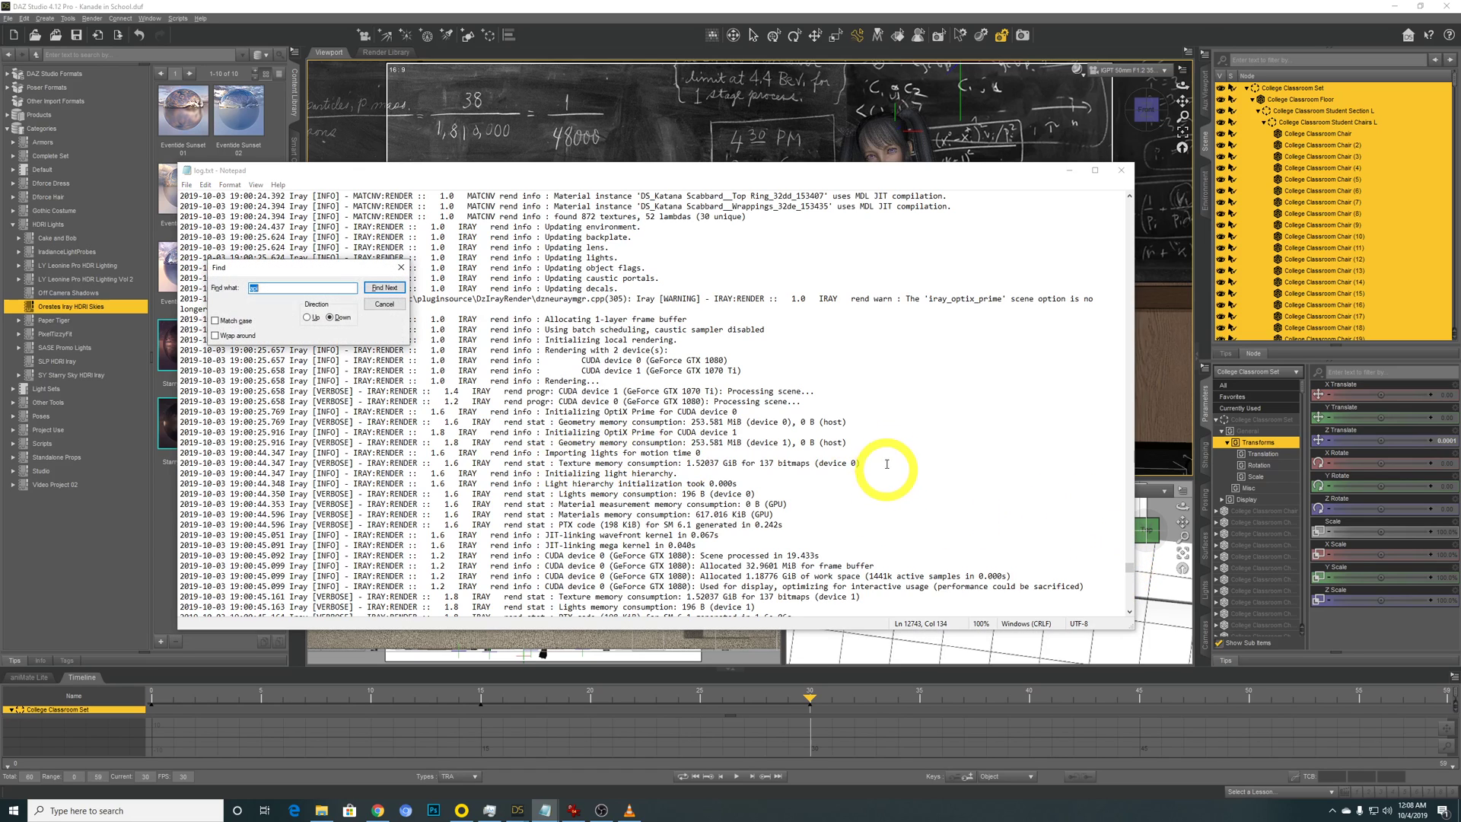
key(ctrl+v)
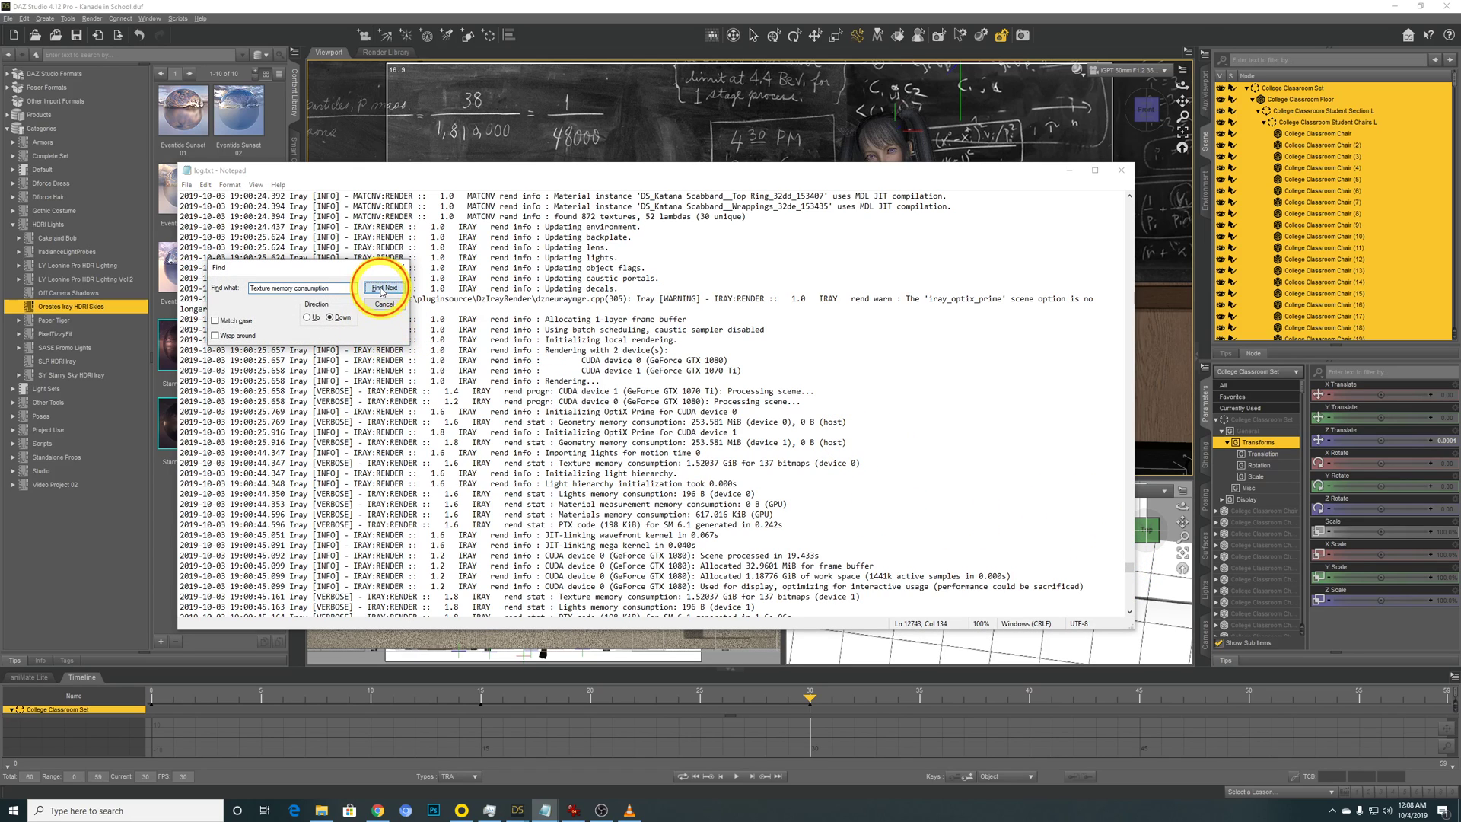
click(384, 287)
click(383, 289)
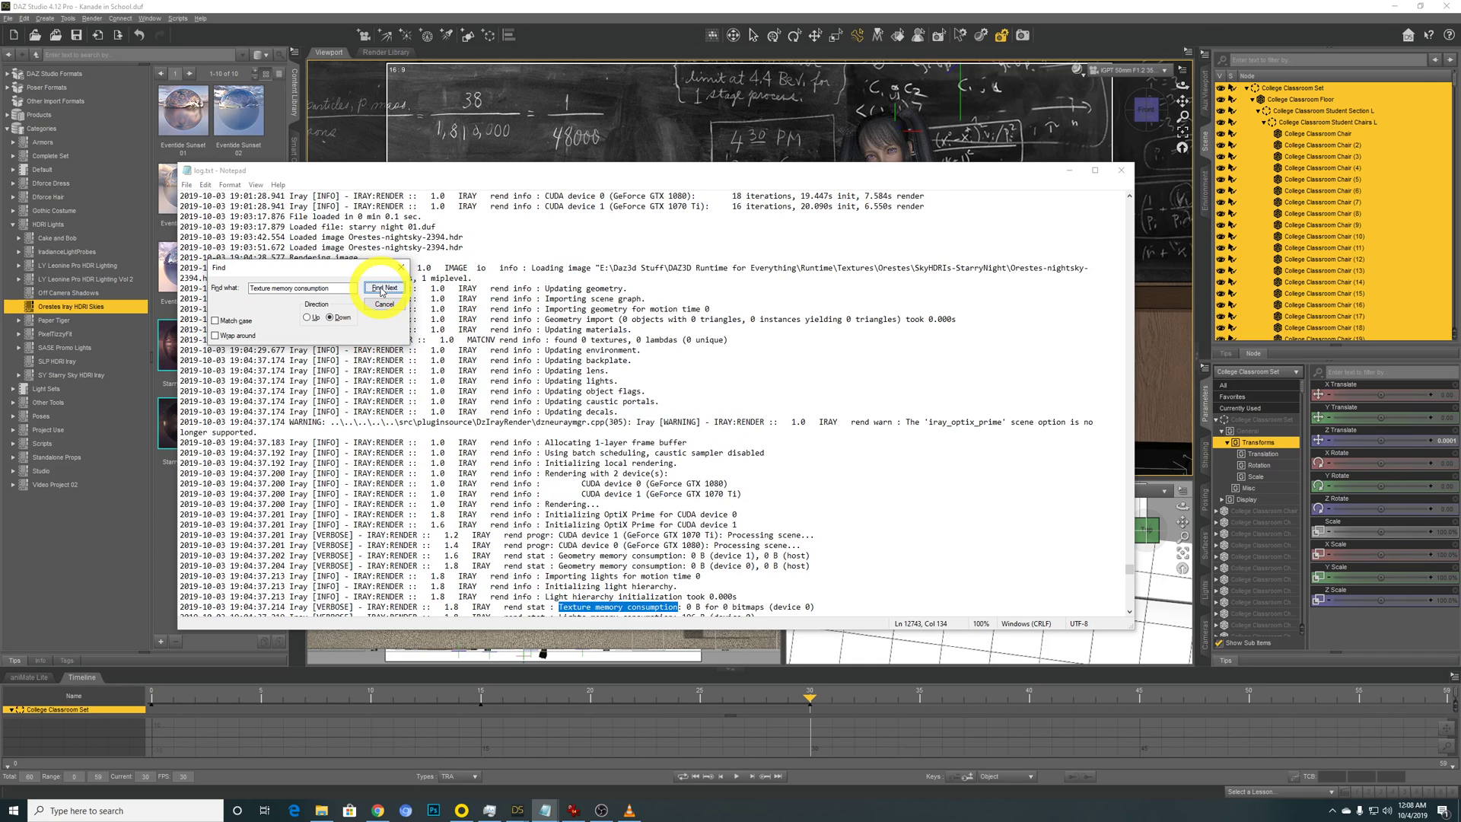
click(382, 288)
click(382, 288)
click(383, 288)
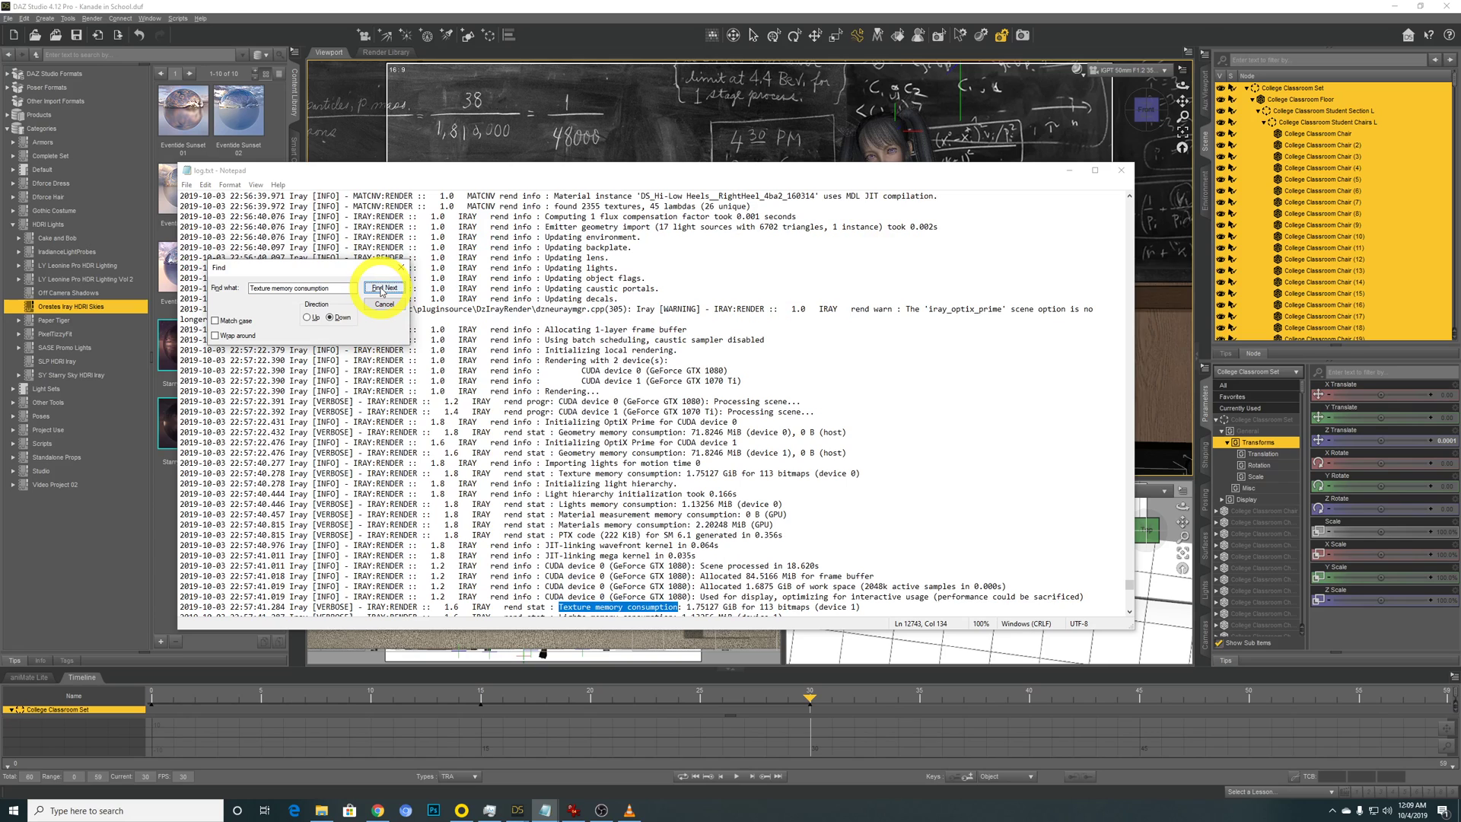
Reposition the Find dialog and examine the 22:57 render's texture memory entries for device 0 and device 1
click(605, 423)
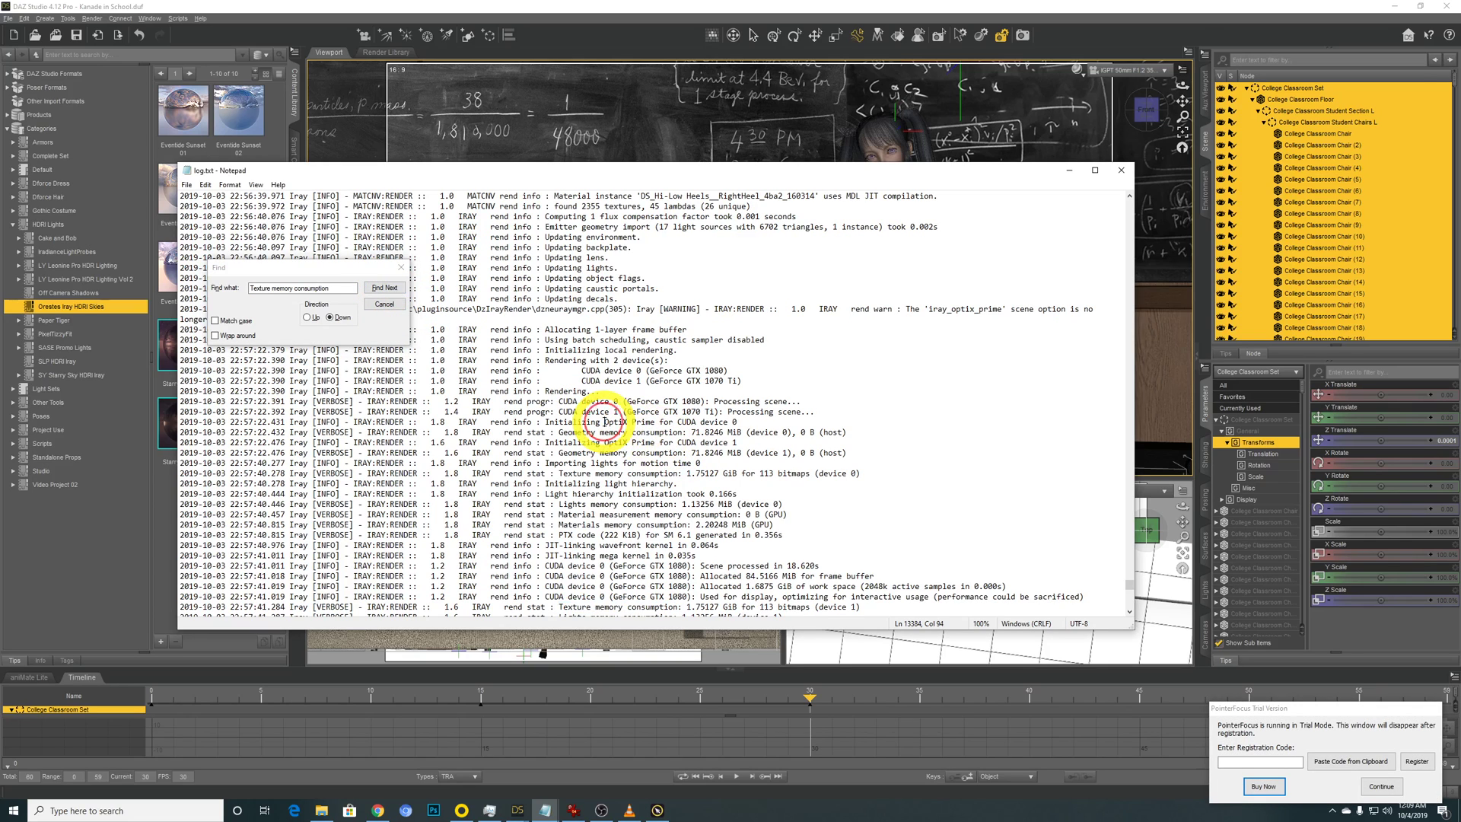
scroll(605, 423, up, 3)
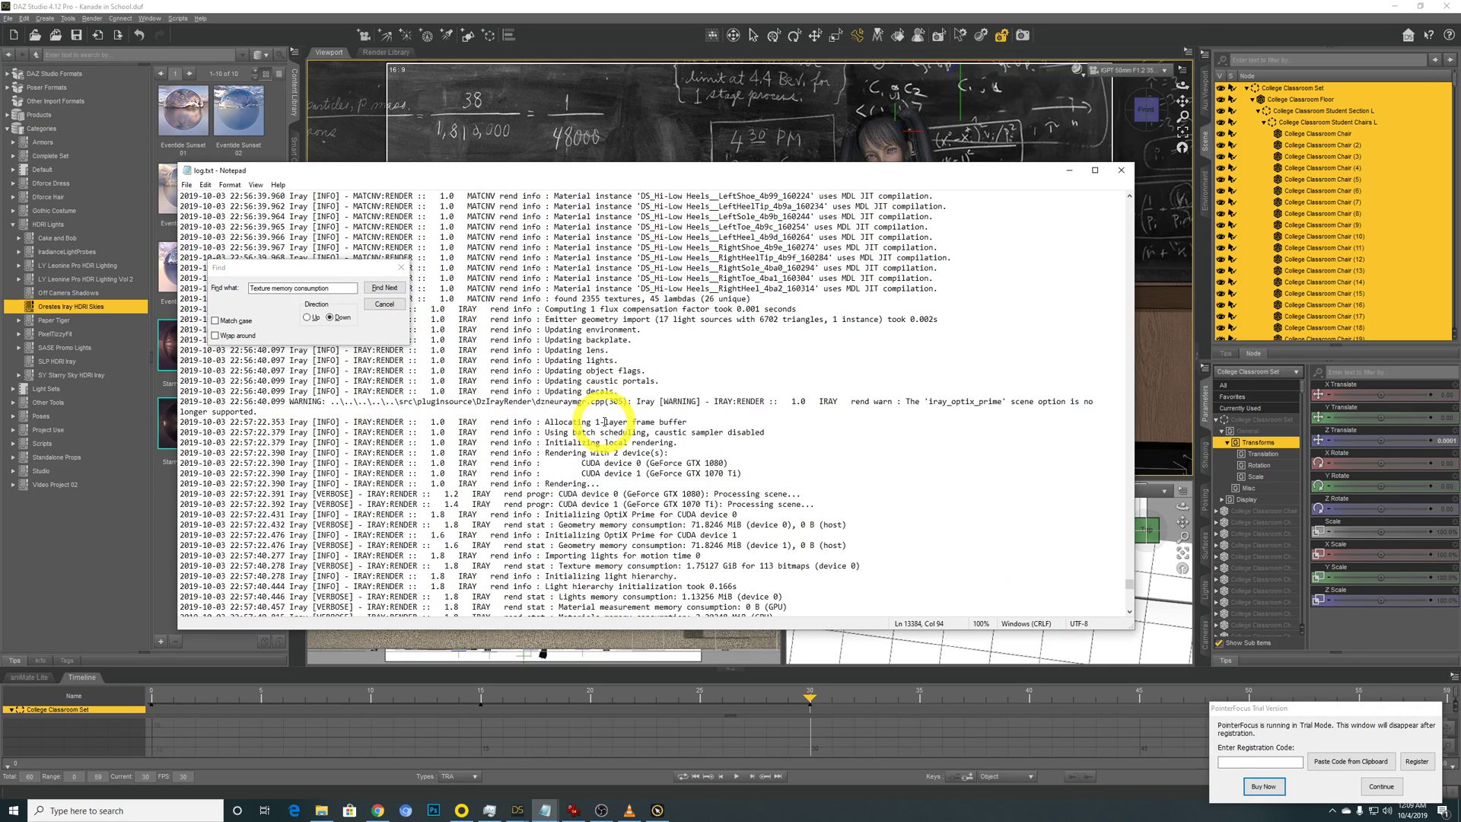
scroll(605, 422, down, 5)
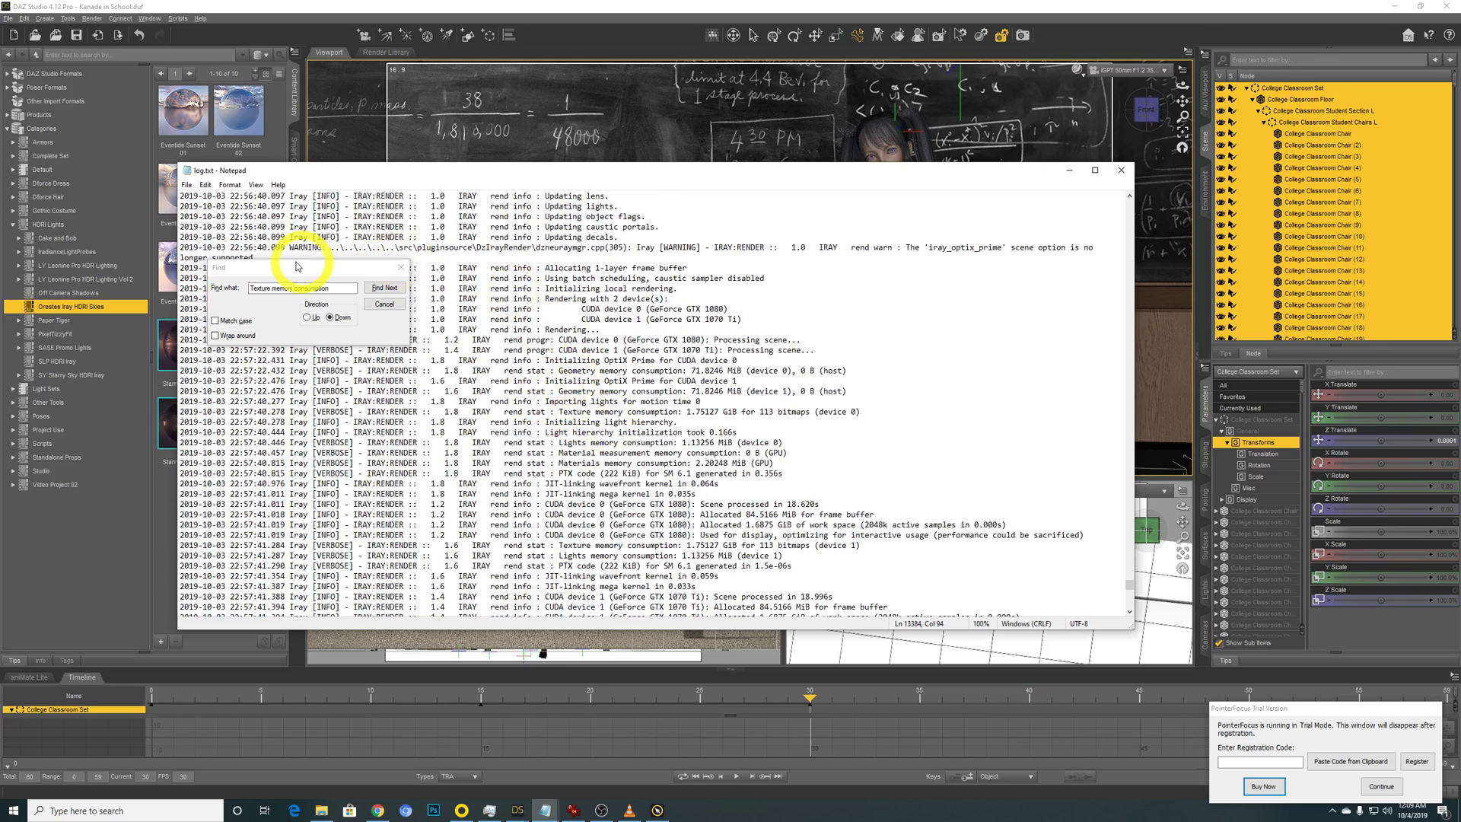
drag(293, 267, 508, 267)
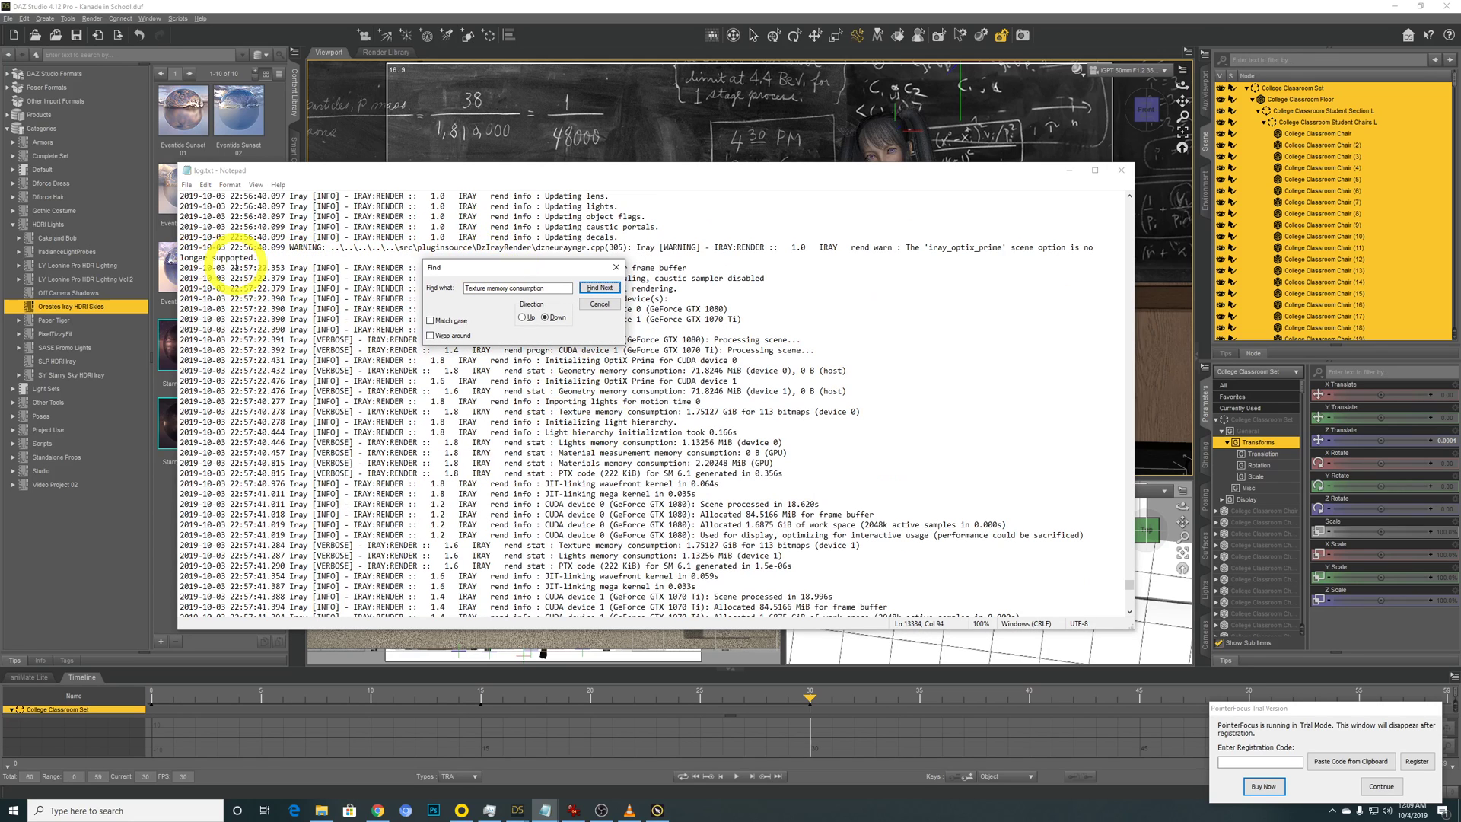
drag(513, 267, 317, 254)
click(395, 273)
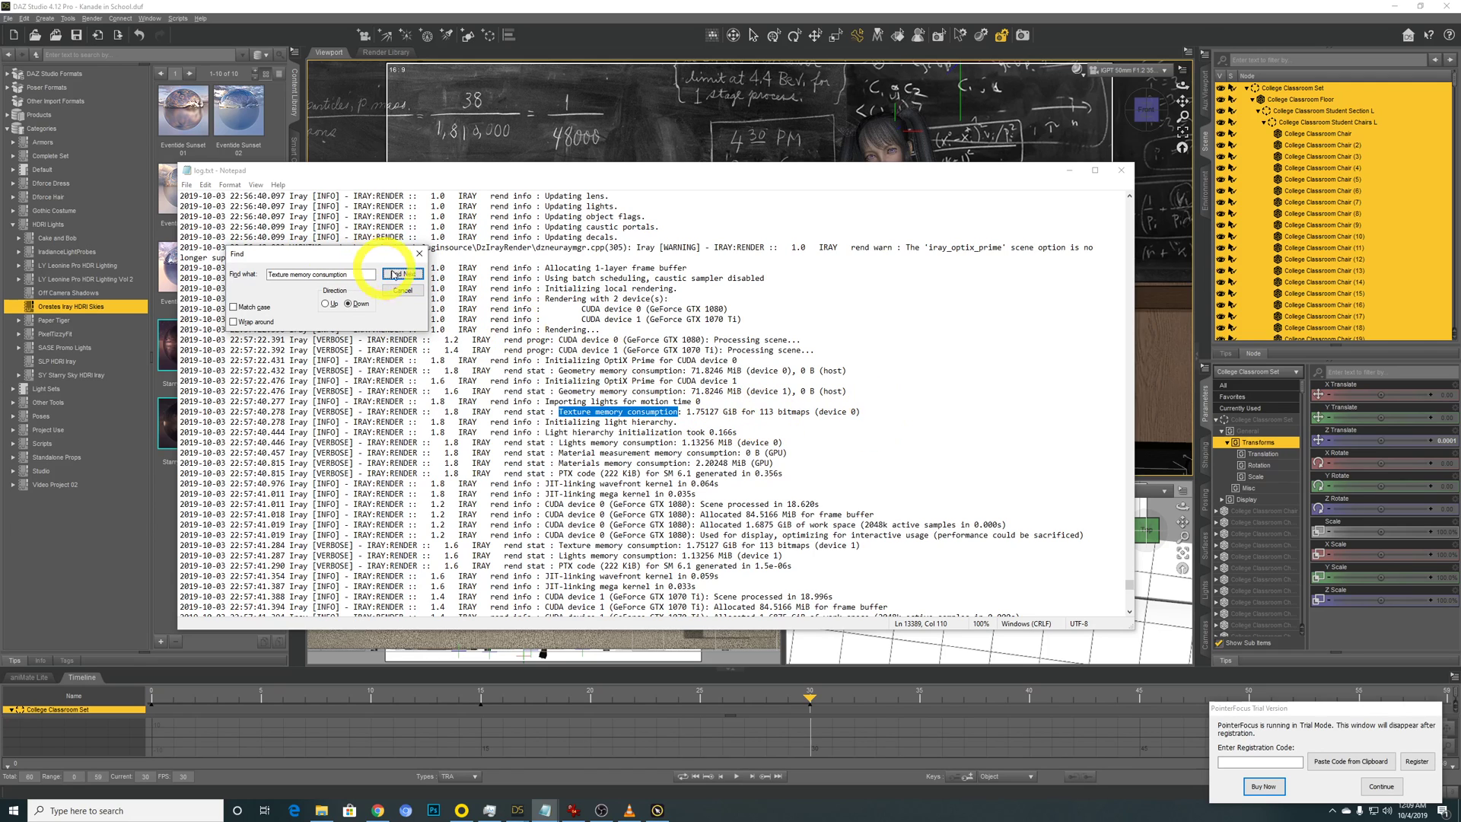
click(396, 274)
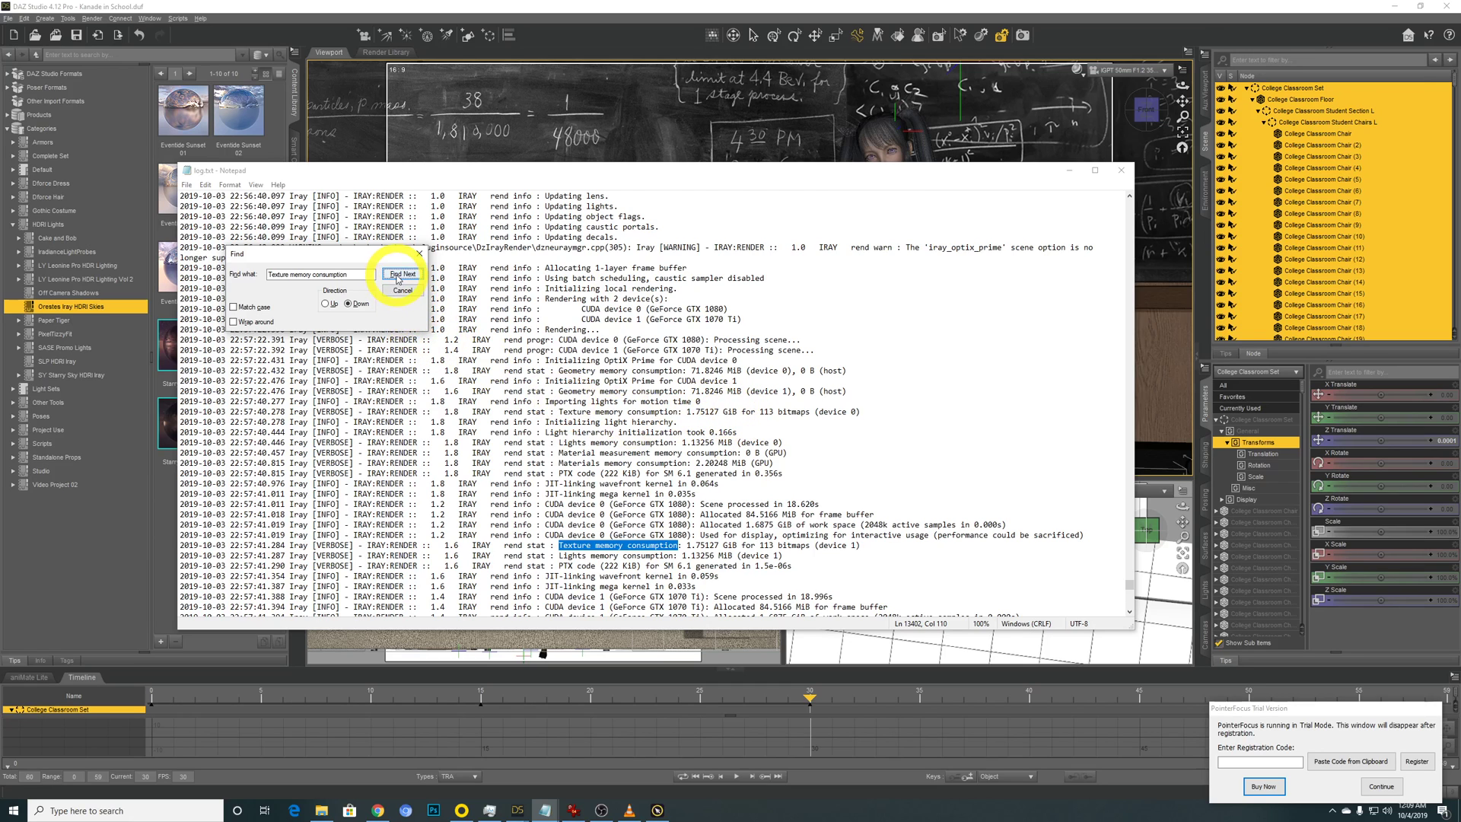
Find and examine the texture memory entries of the 23:01 render for both GPU devices
click(397, 275)
scroll(533, 354, down, 3)
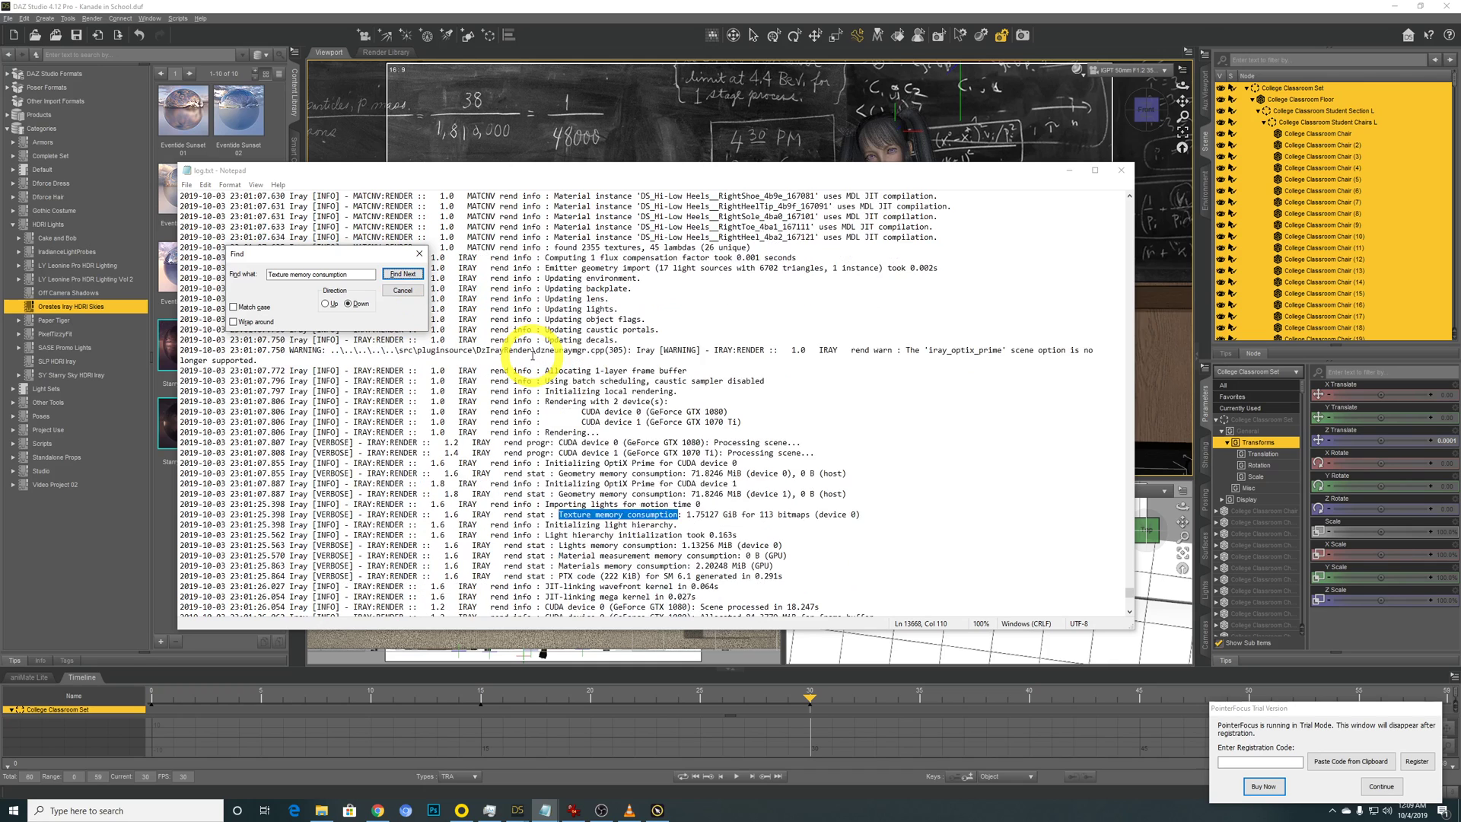
scroll(533, 355, down, 1)
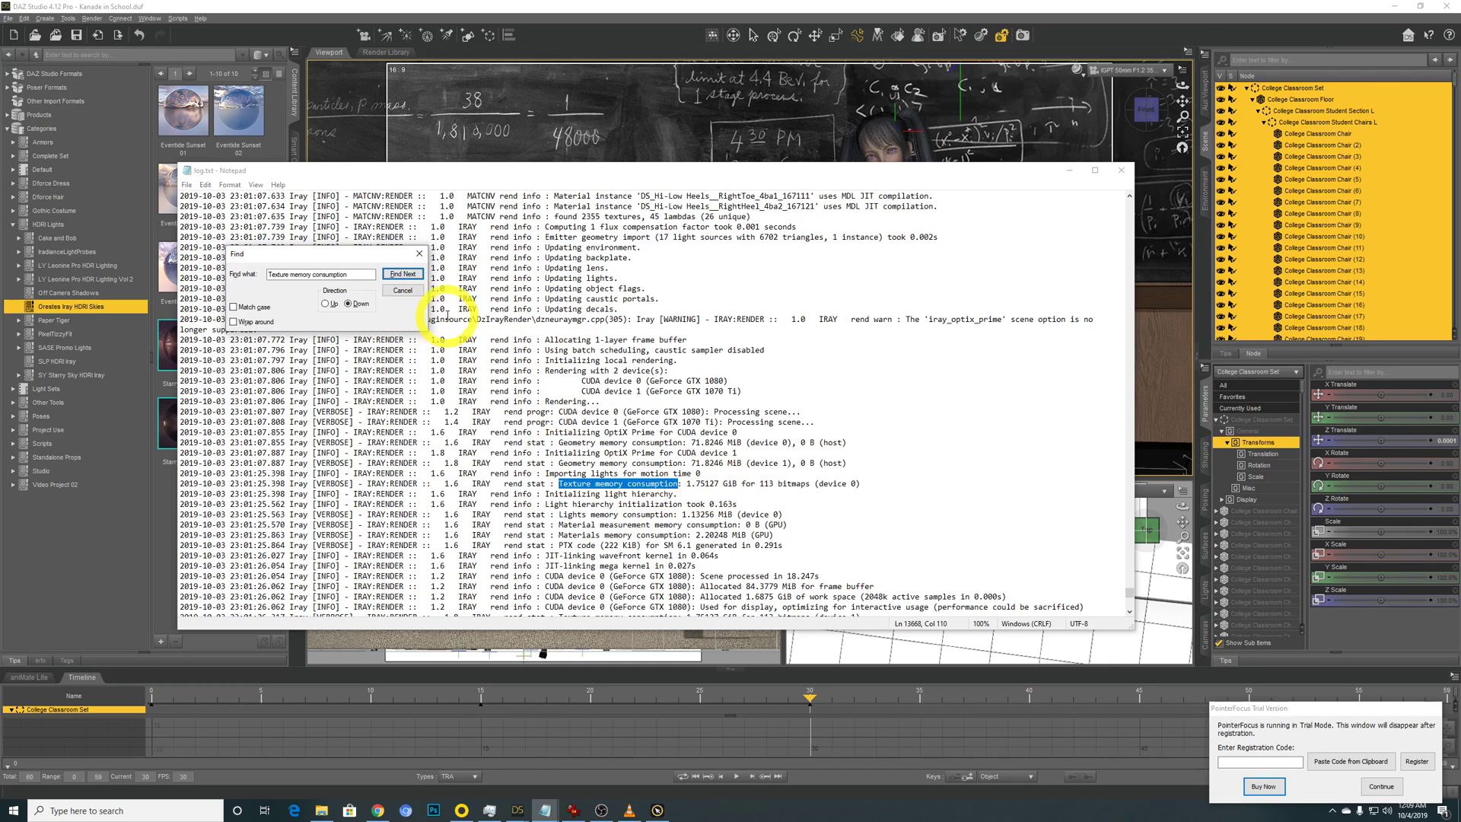
click(401, 274)
scroll(609, 503, down, 4)
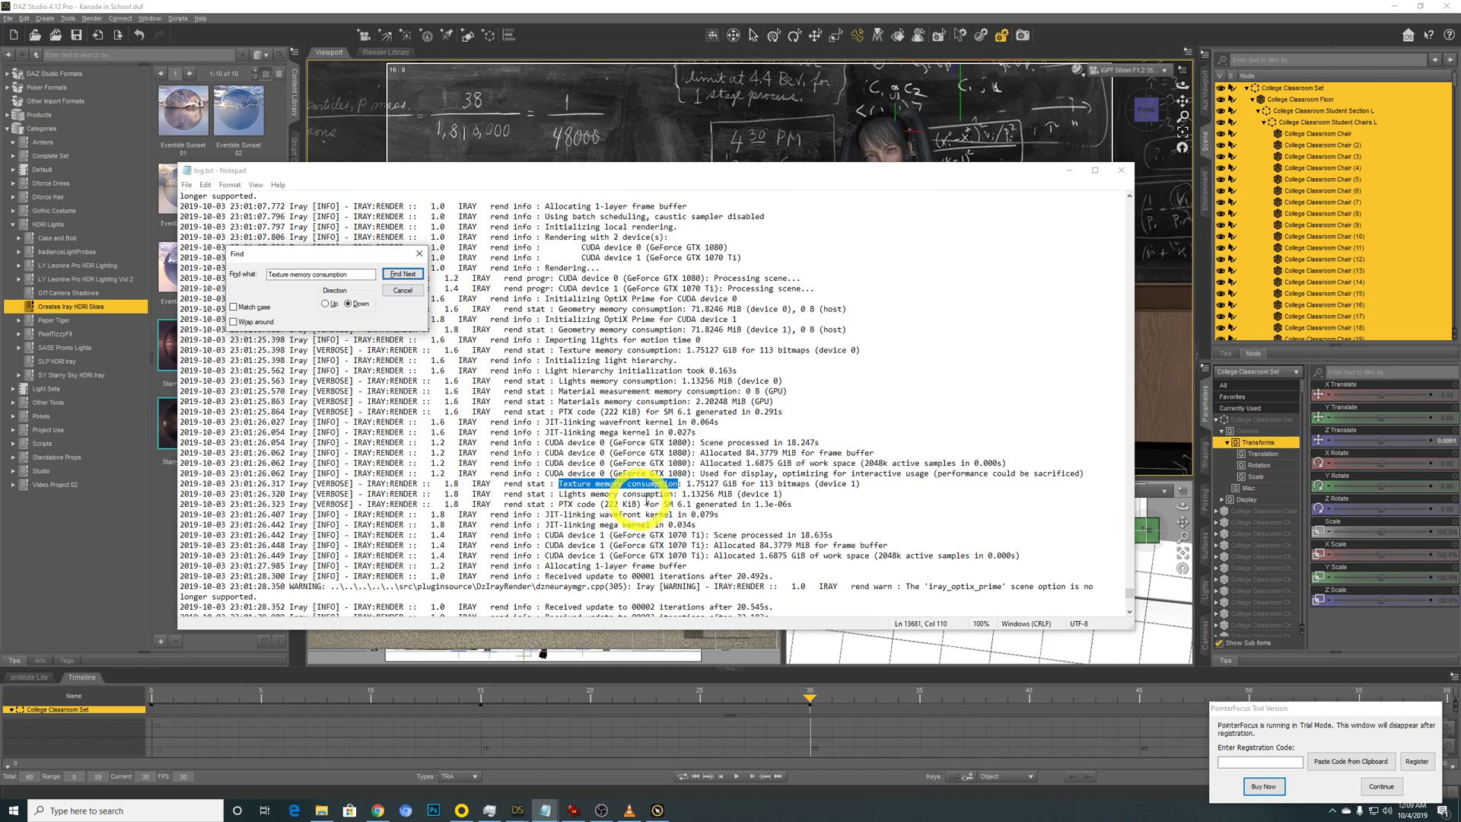
Continue the search through the 23:04 render and examine the memory entries of the 23:07 render
click(404, 276)
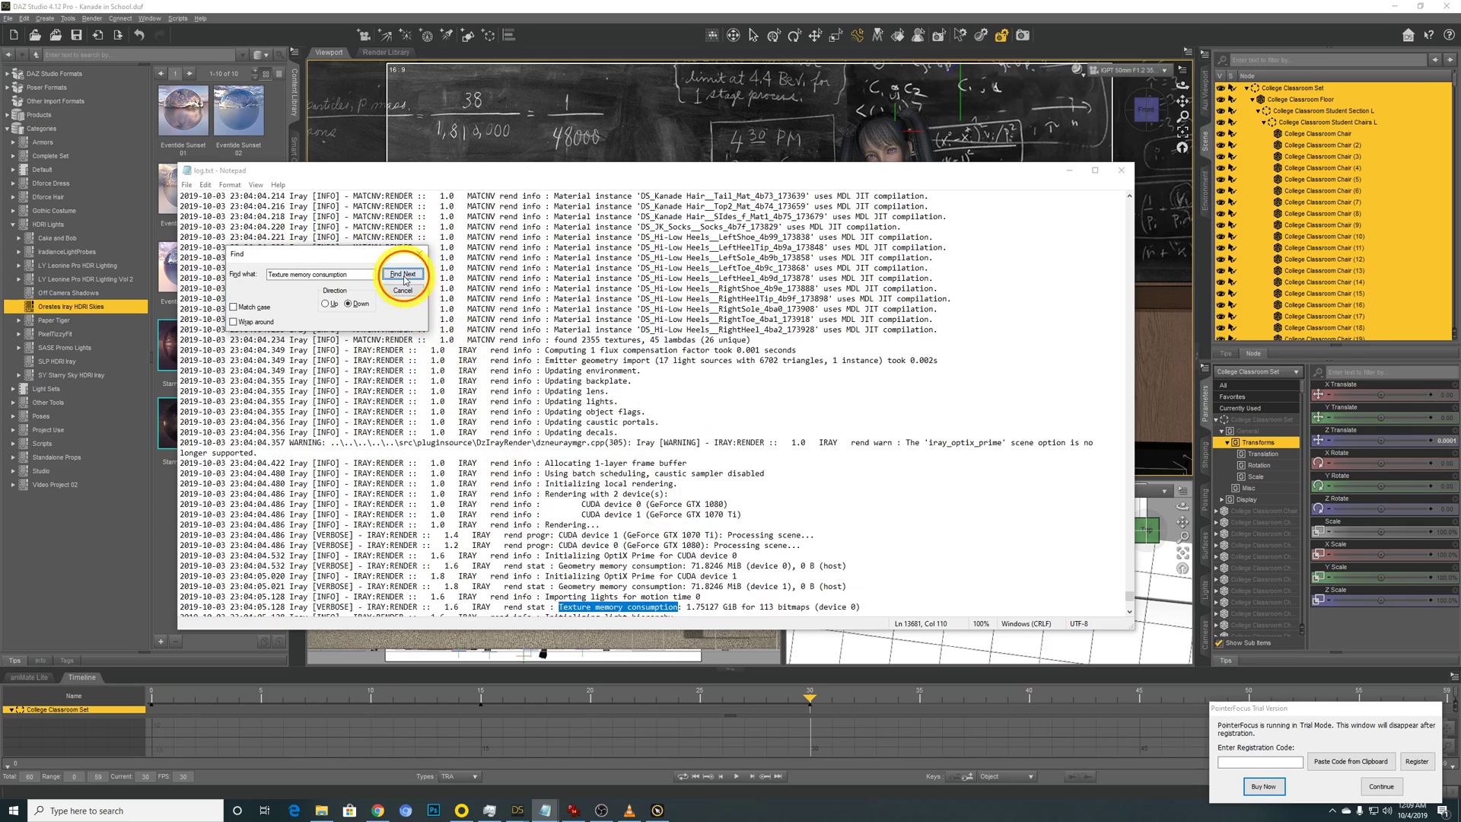
click(404, 276)
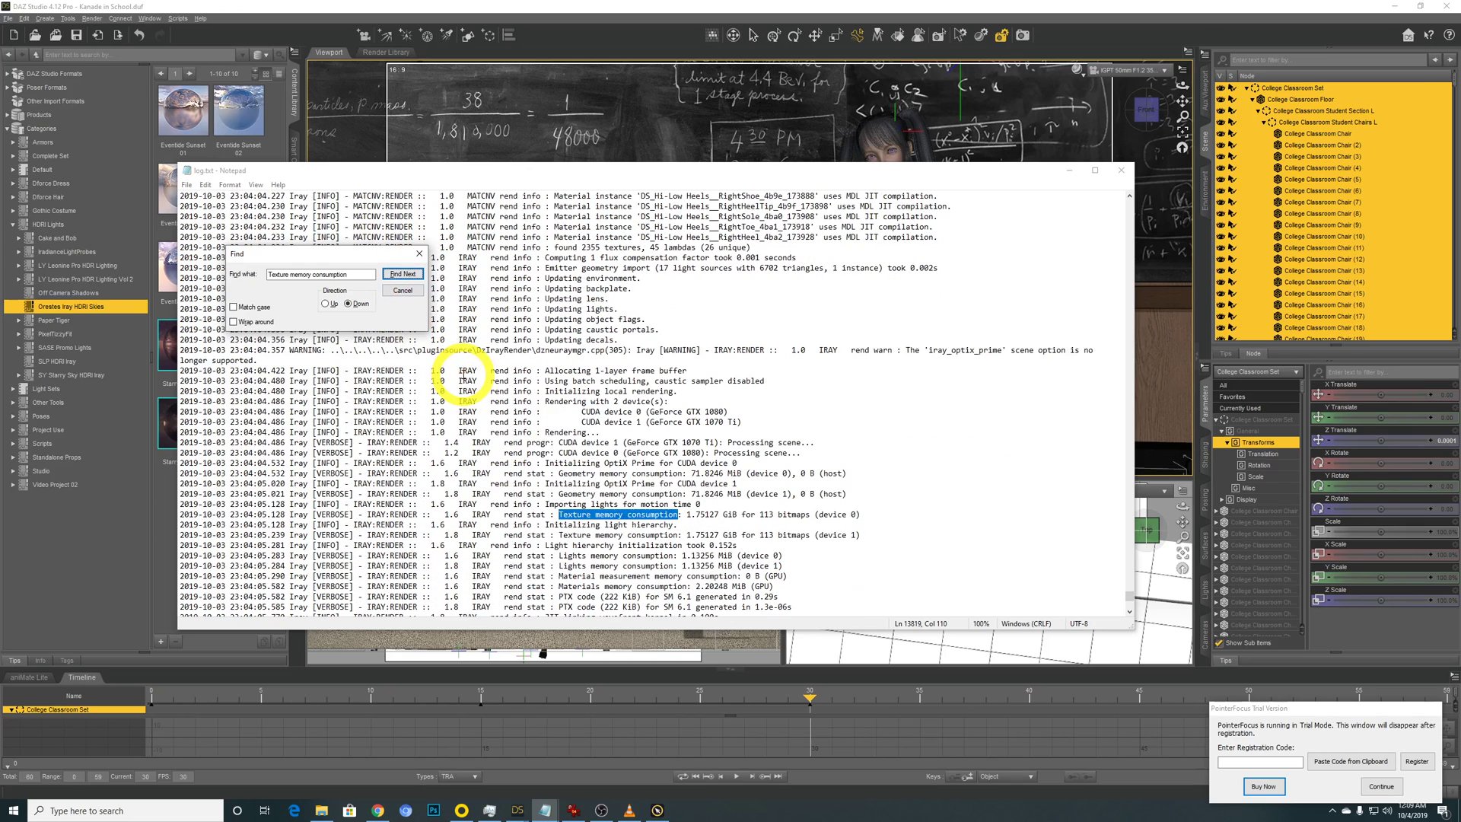
scroll(538, 385, down, 2)
click(404, 277)
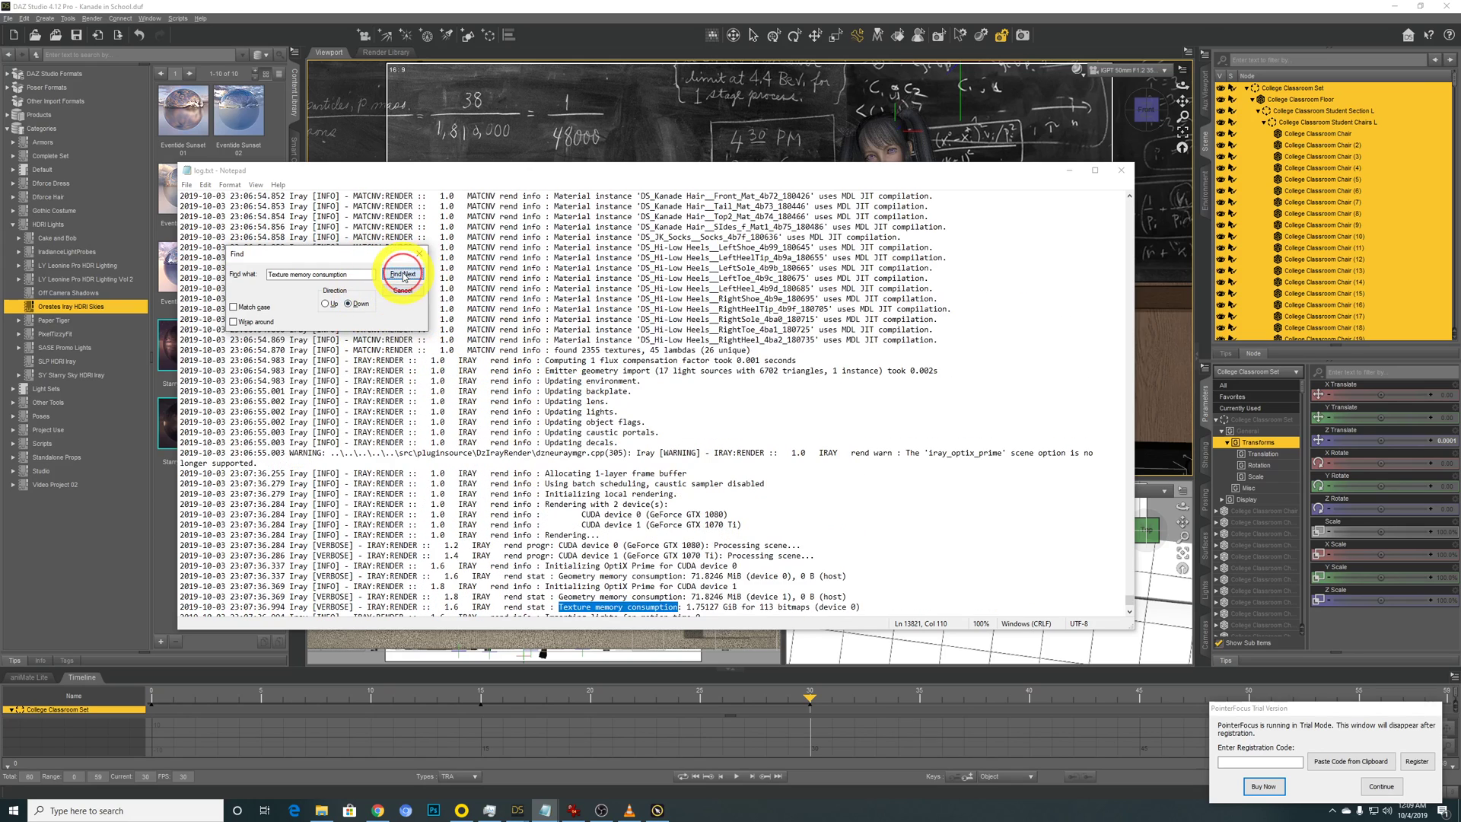
scroll(522, 424, down, 4)
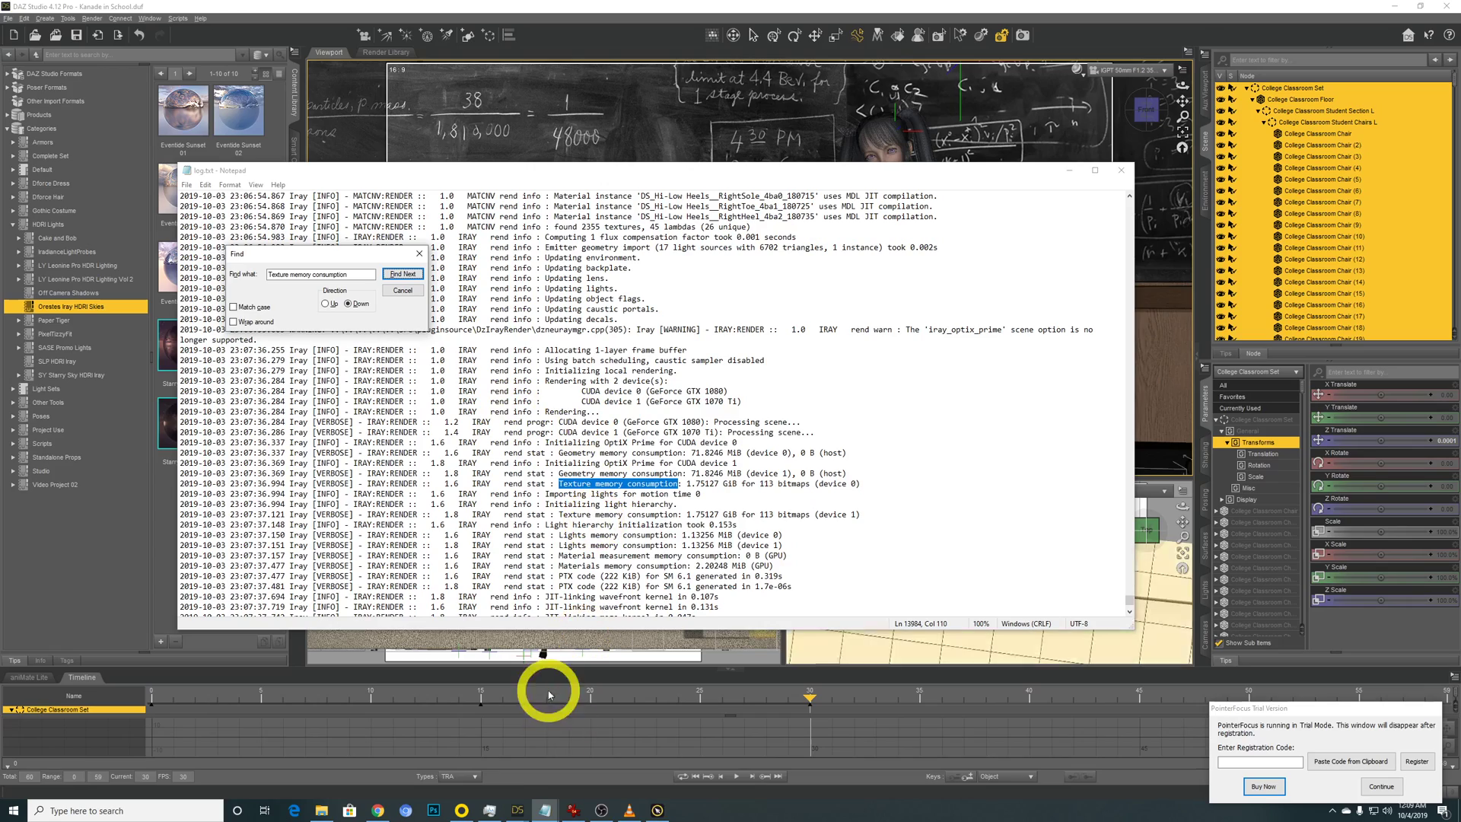
View the classroom-only render in DAZ Studio, followed by the model-only render
click(516, 809)
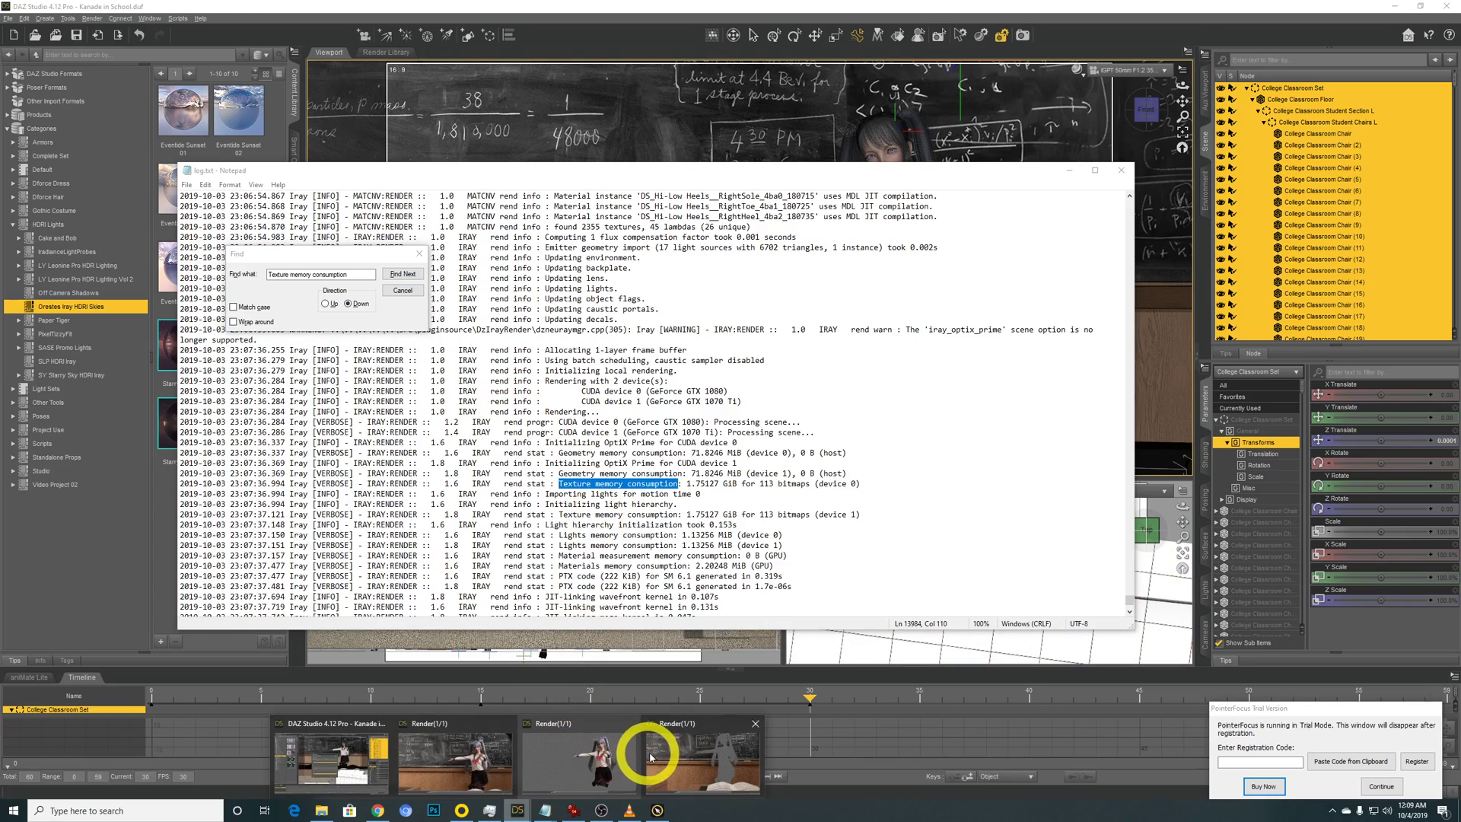
click(686, 757)
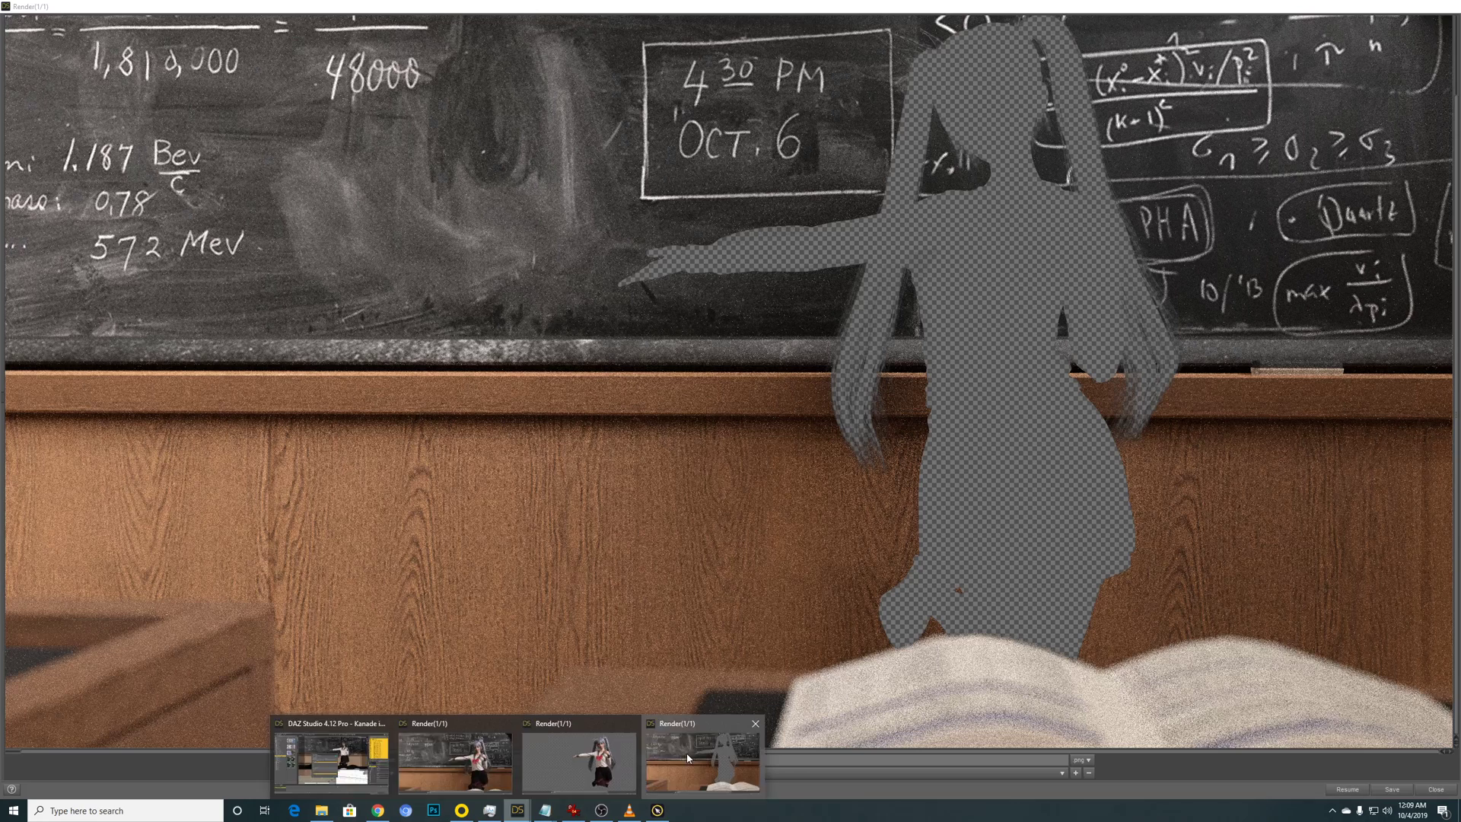
click(518, 811)
click(578, 761)
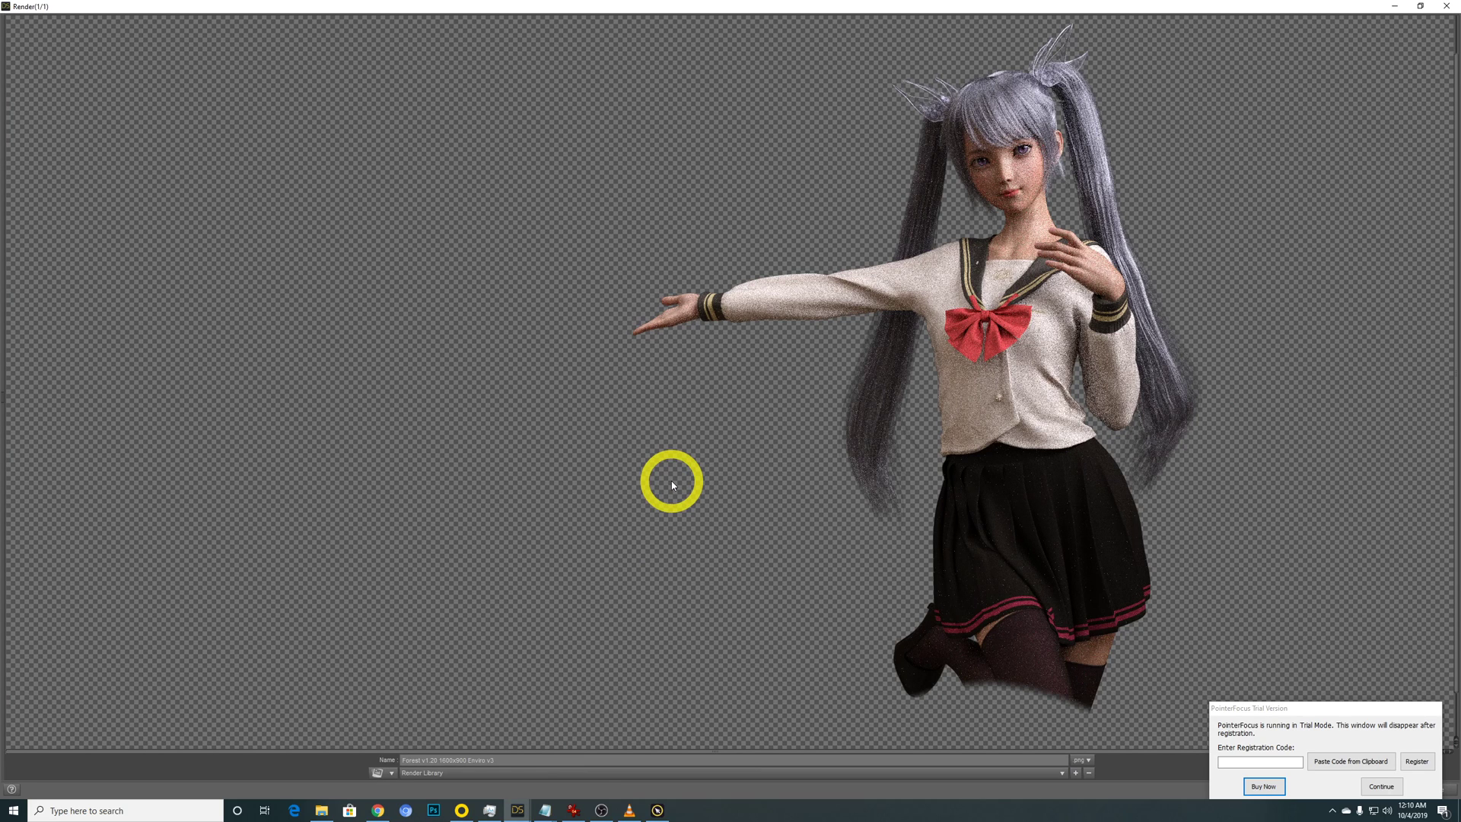
Return to the main scene window with its canvas settings, and view the classroom-only render again
click(520, 808)
click(346, 757)
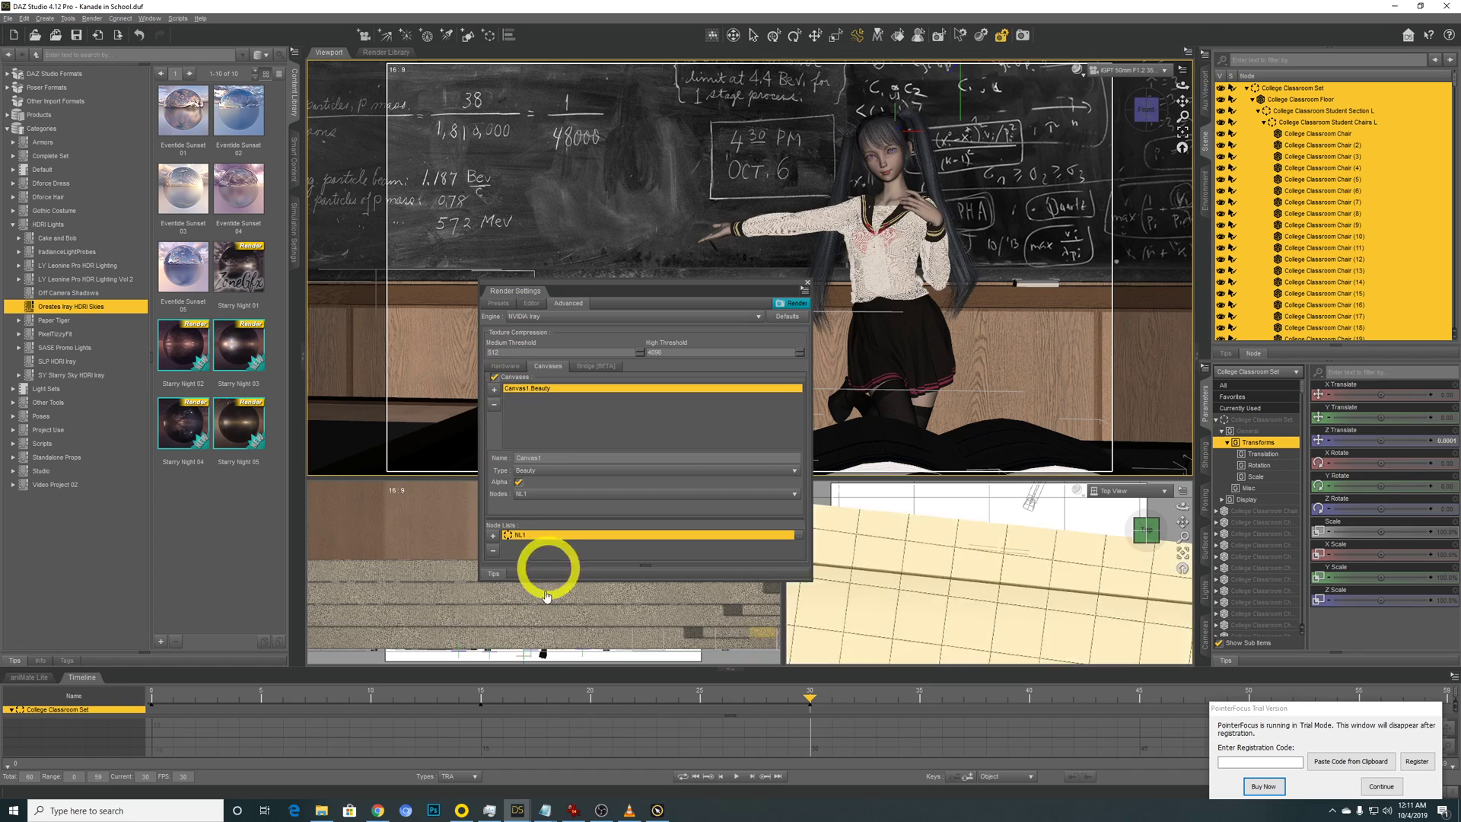
mouse_move(509, 805)
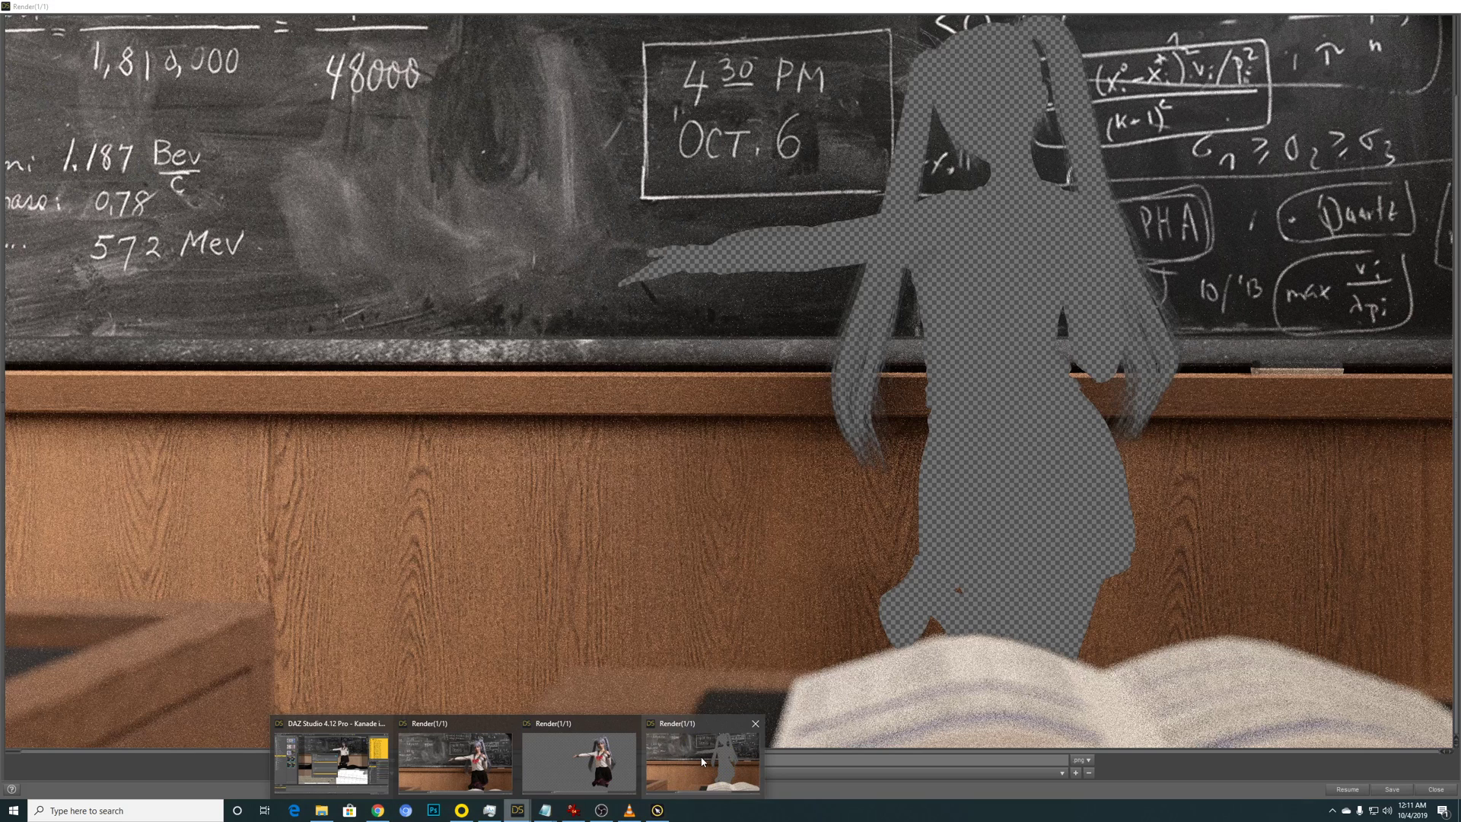
click(701, 761)
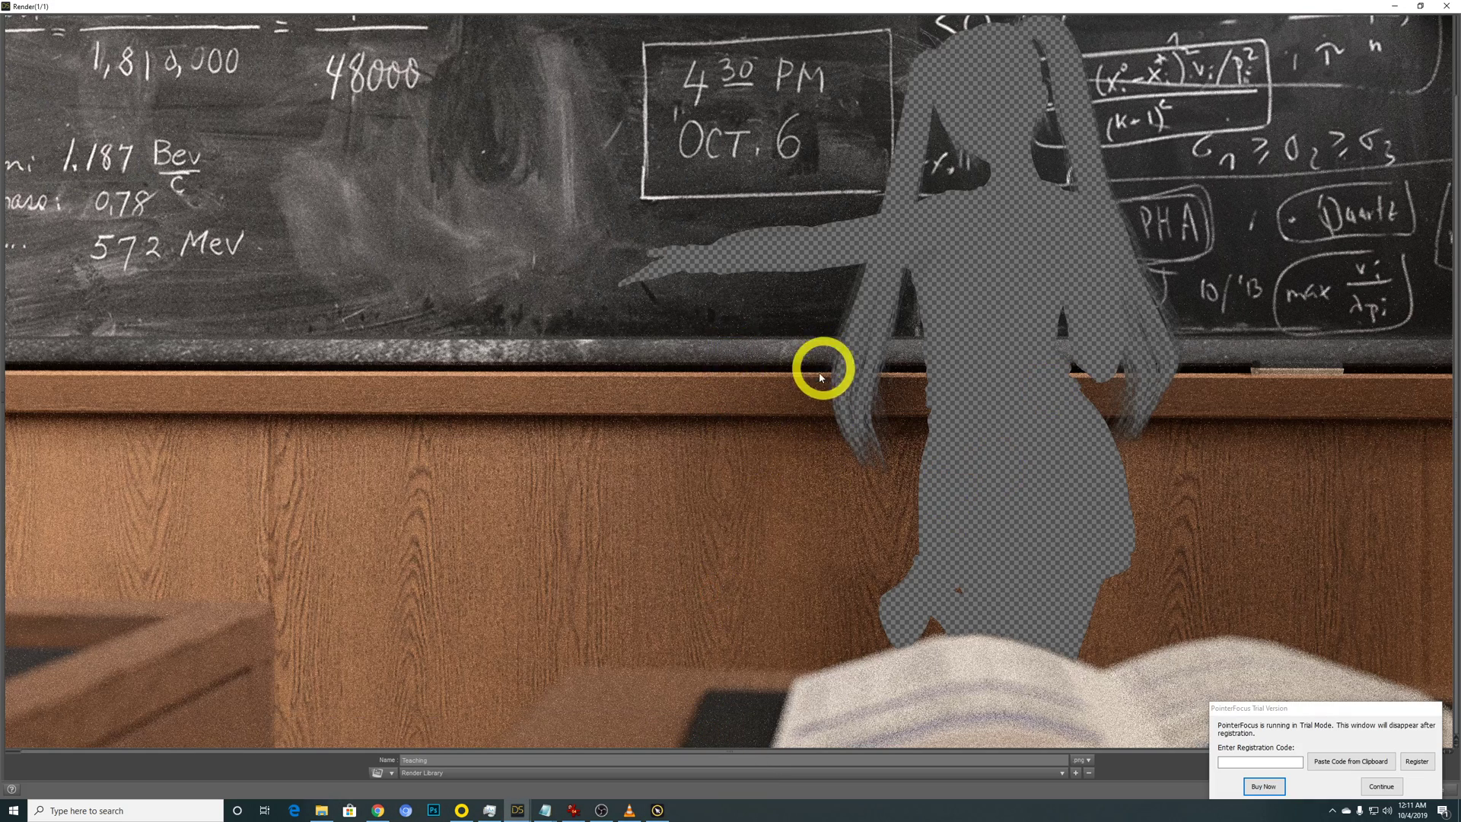